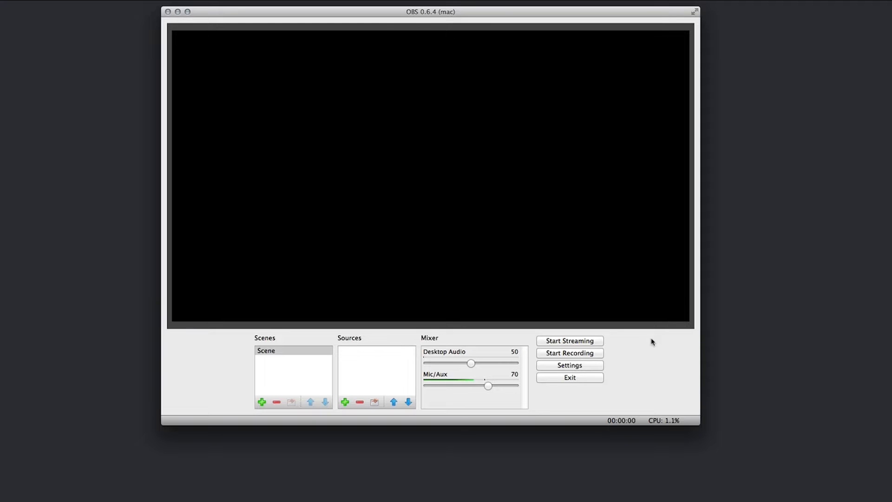
- Open the settings and choose English as the language in the general settings
left_click(585, 366)
left_click_drag(575, 73, 574, 52)
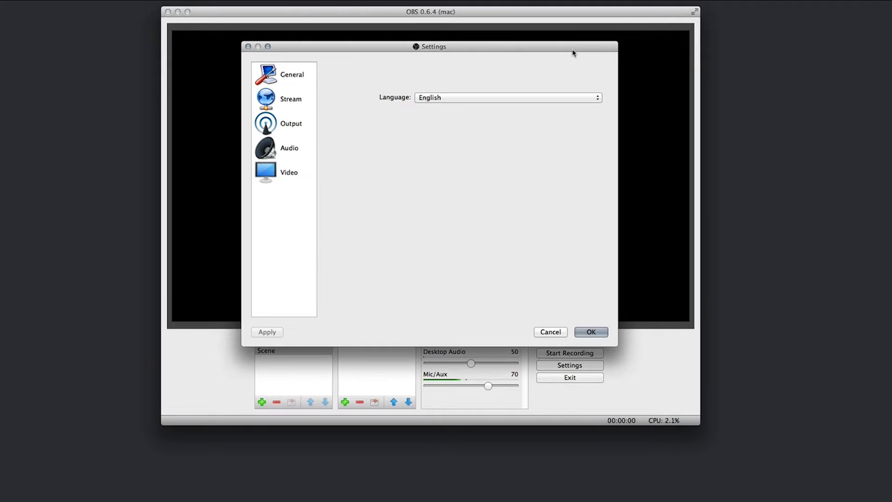
left_click(274, 72)
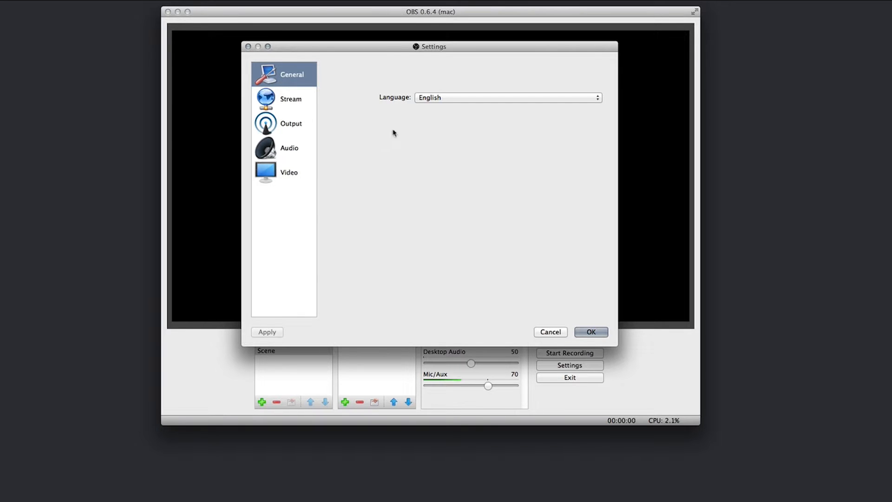
left_click(424, 99)
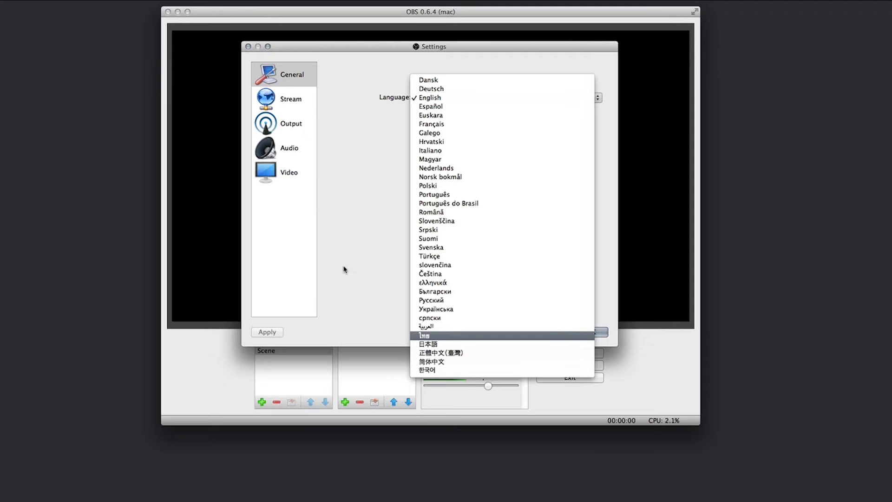
left_click(448, 98)
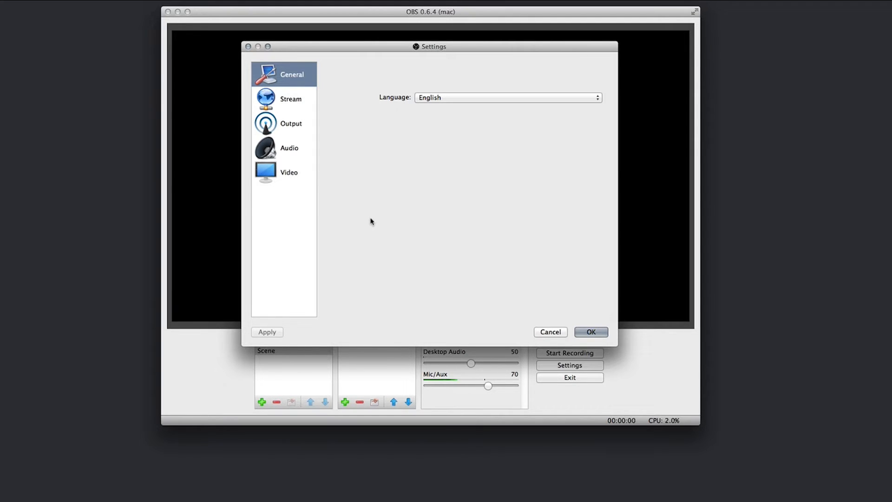
- Set the stream type to Streaming Services in the stream settings
left_click(299, 103)
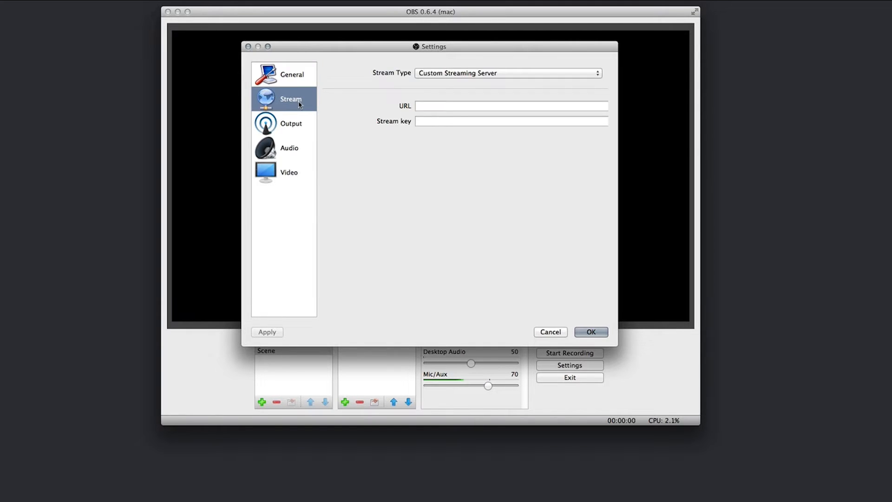
left_click(450, 74)
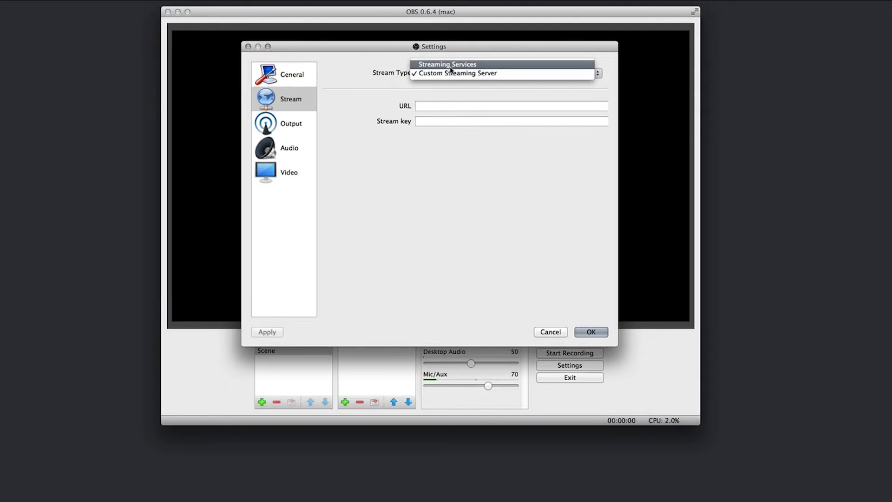
left_click(447, 64)
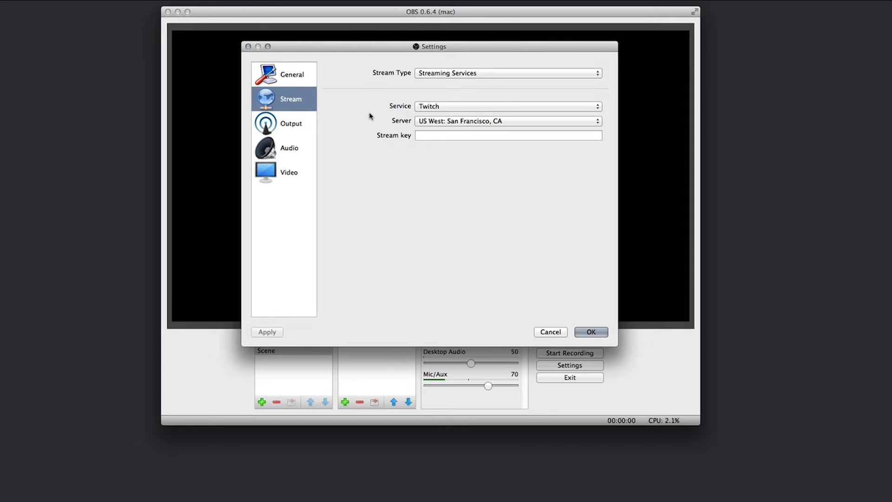
left_click(440, 75)
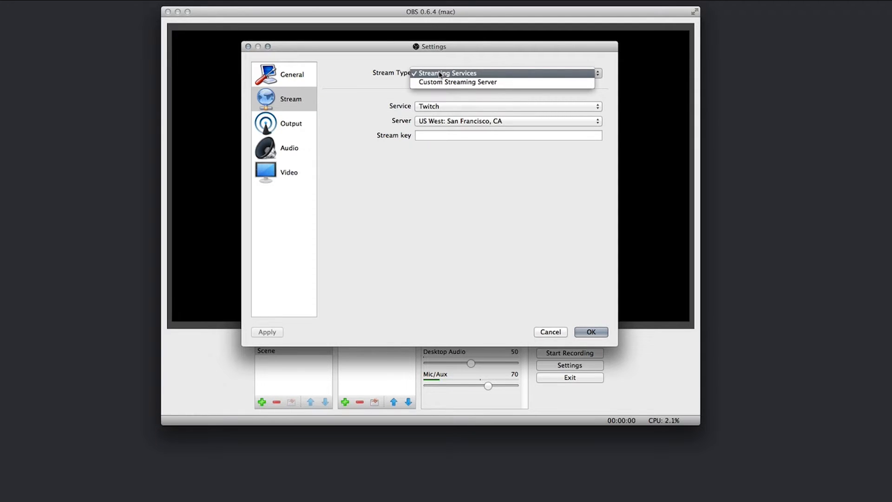
left_click(440, 74)
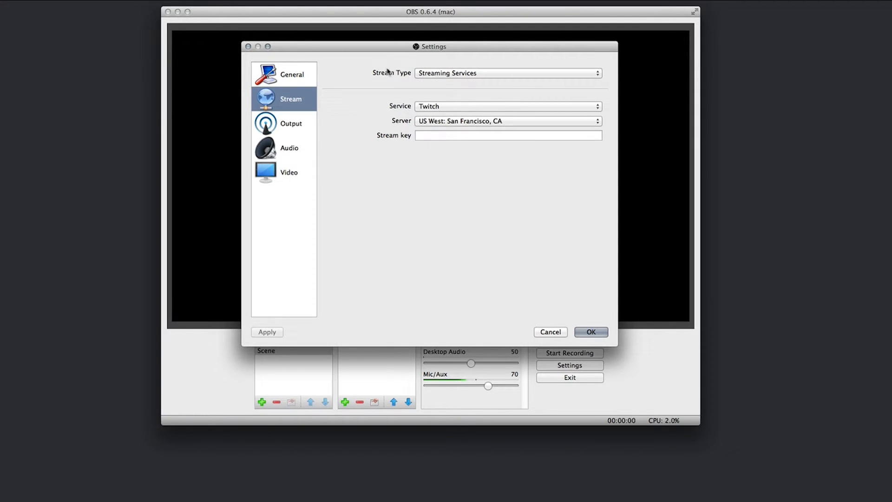
- Choose hitbox.tv as the streaming service with the US-West server and activate the stream key field
left_click(424, 105)
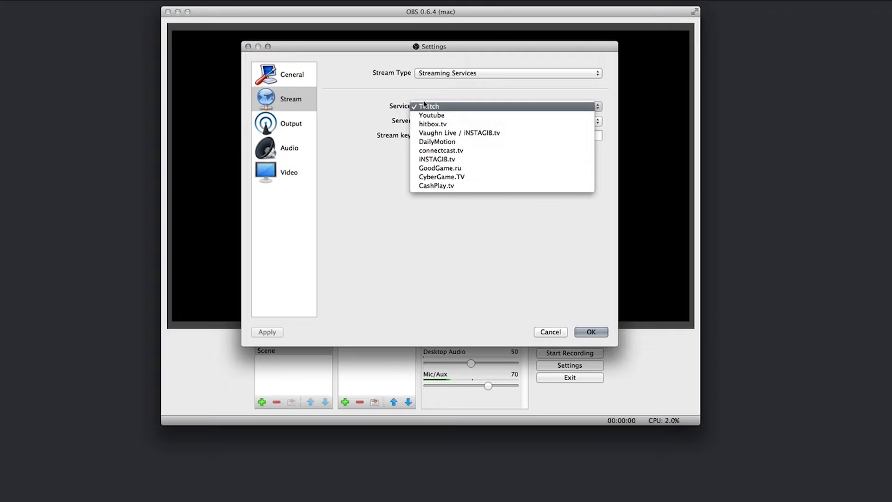
left_click(449, 124)
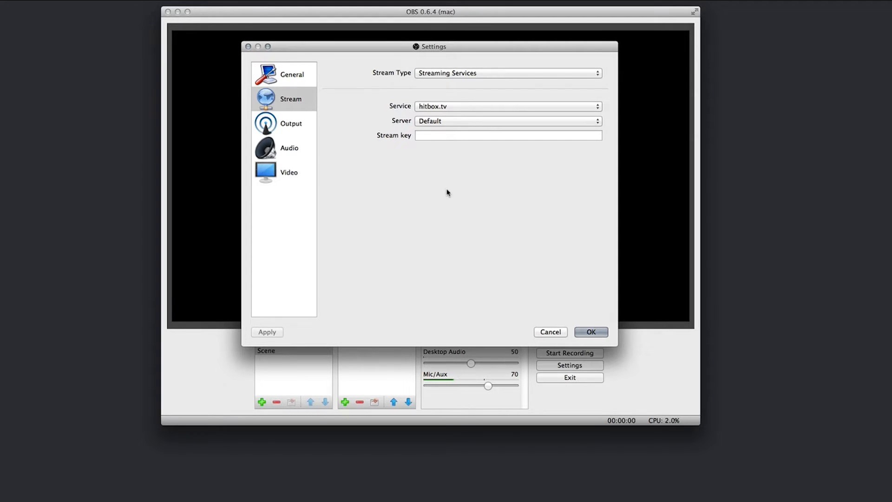
left_click(452, 121)
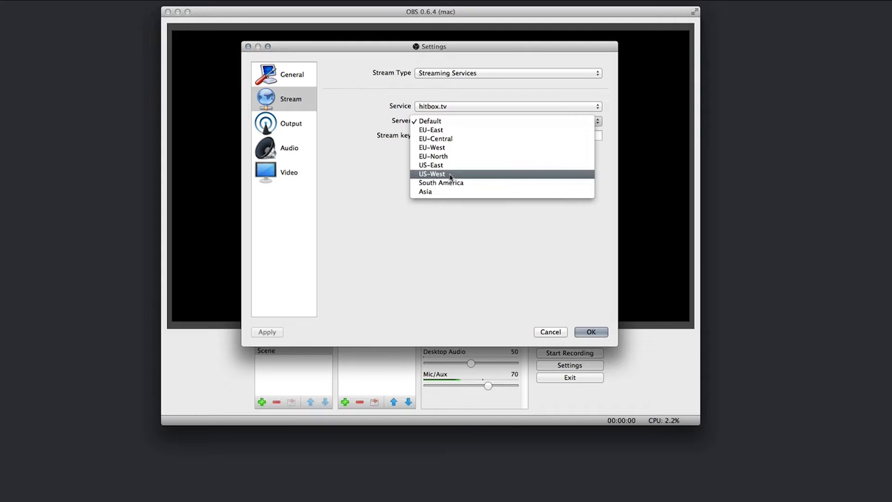
left_click(450, 175)
left_click(447, 137)
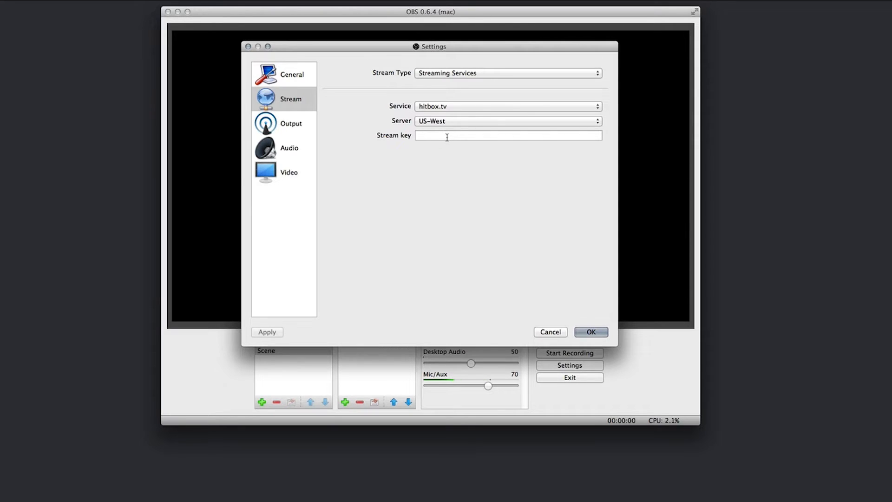
- Switch the stream type to Custom Streaming Server and go through its empty URL and stream key fields
left_click(461, 73)
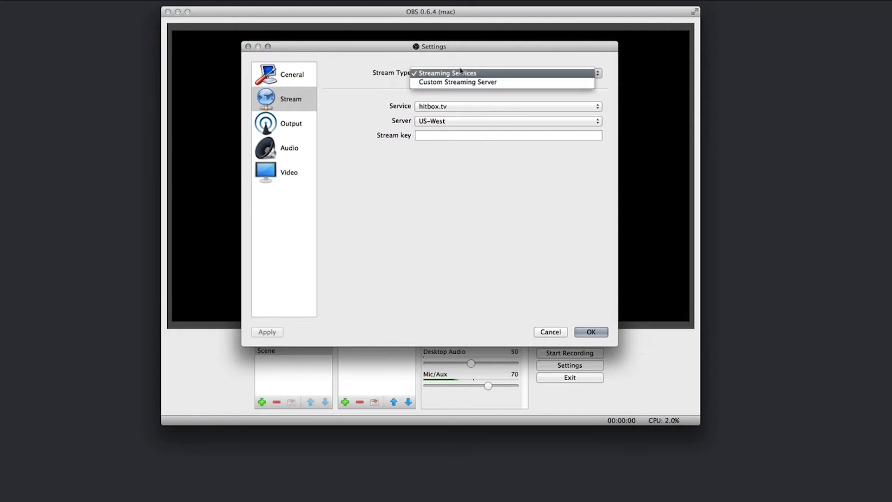
left_click(460, 82)
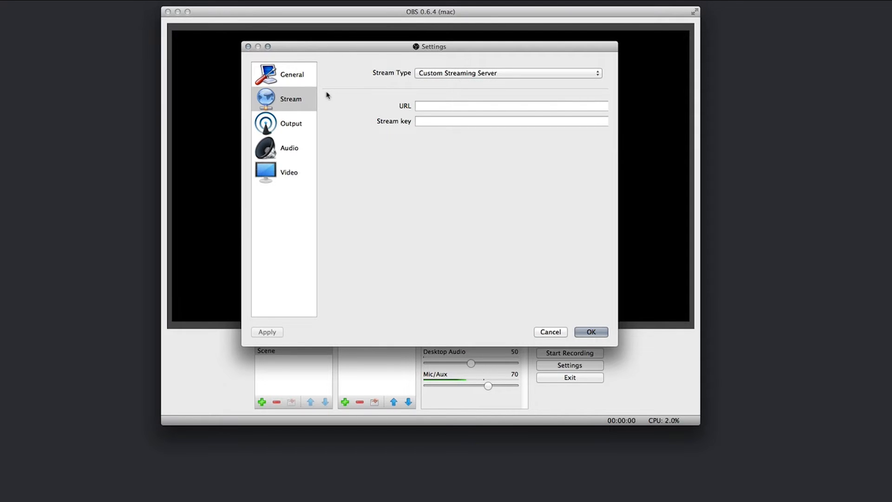
left_click(439, 106)
left_click(453, 117)
- In the output settings, set the video bitrate to 16000 and the audio bitrate to 320
left_click(273, 127)
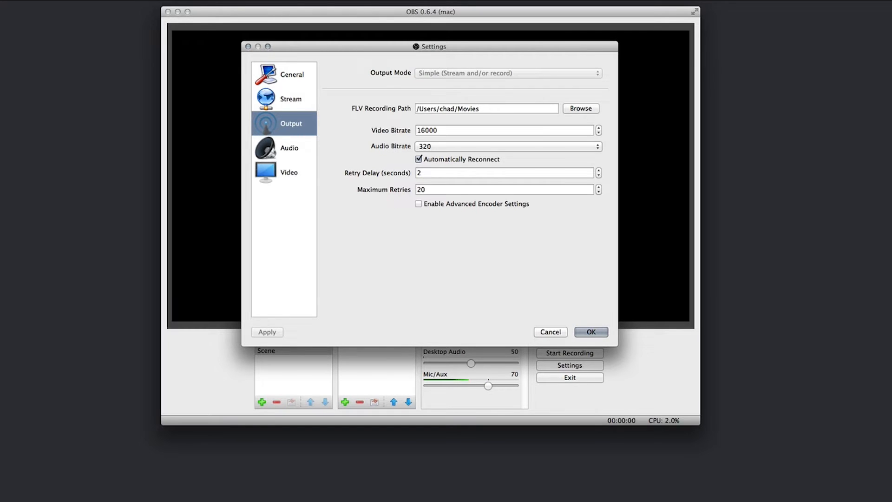
double_click(504, 127)
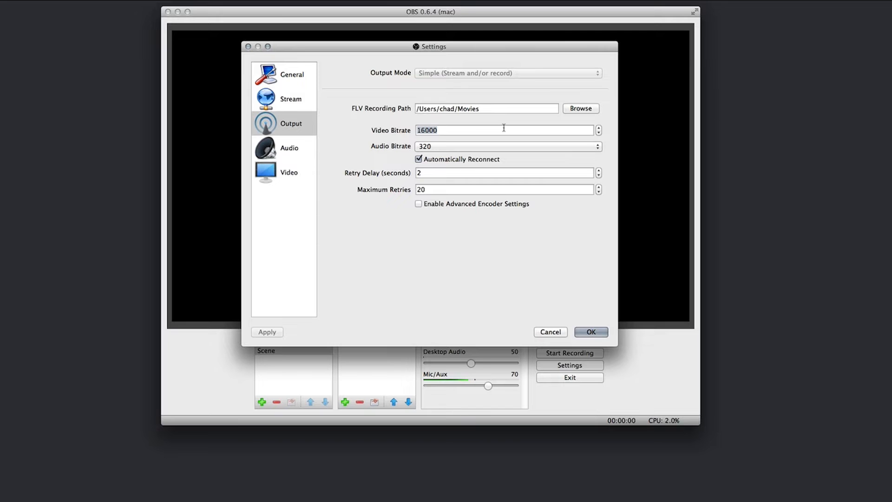
type("3500")
key("super+a")
type("16")
left_click(431, 145)
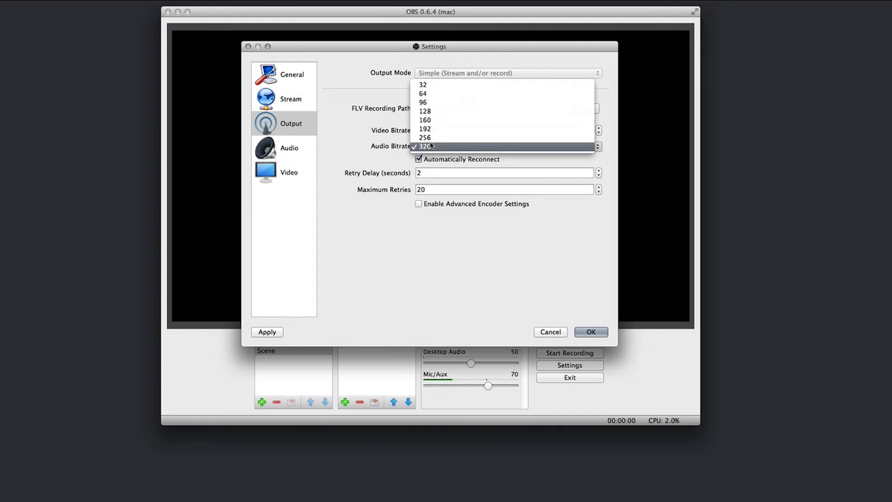
left_click(468, 147)
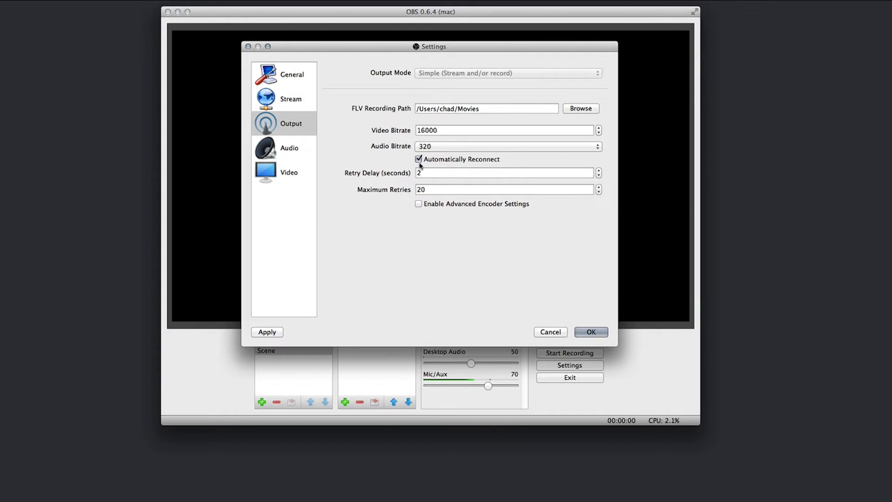
- Toggle Automatically Reconnect off and on, leaving it enabled
left_click(461, 162)
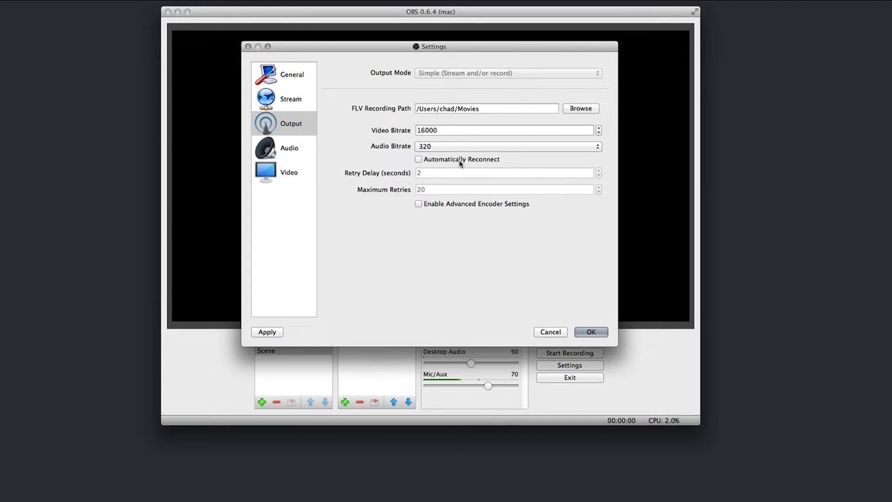
left_click(461, 162)
left_click(461, 162)
left_click(460, 162)
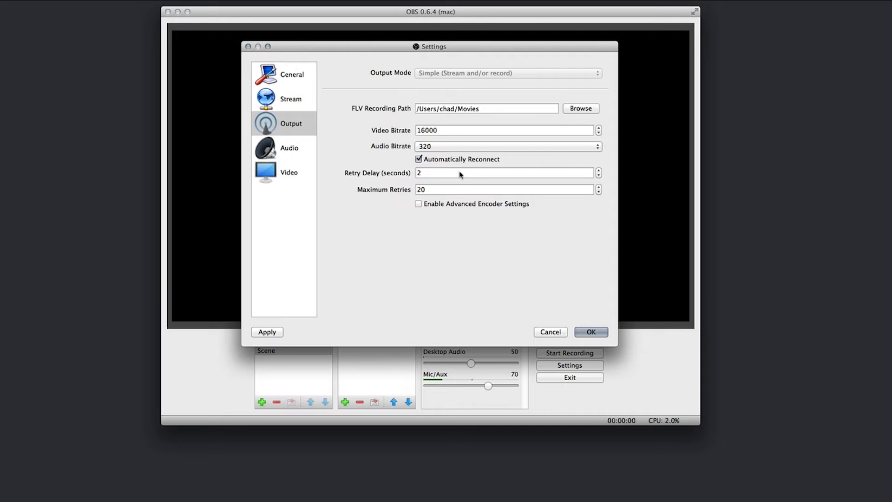
- Enable the advanced encoder settings, choose the veryfast x264 preset and toggle Use Constant Bitrate
left_click(447, 205)
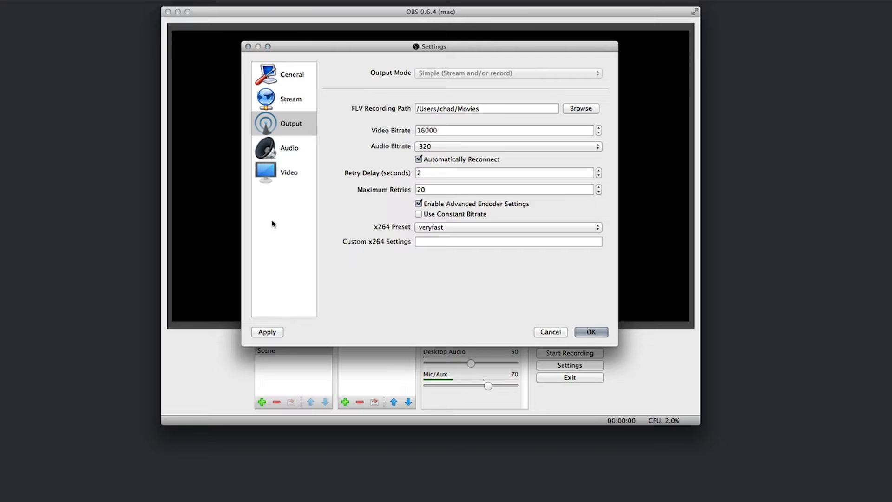
left_click(422, 229)
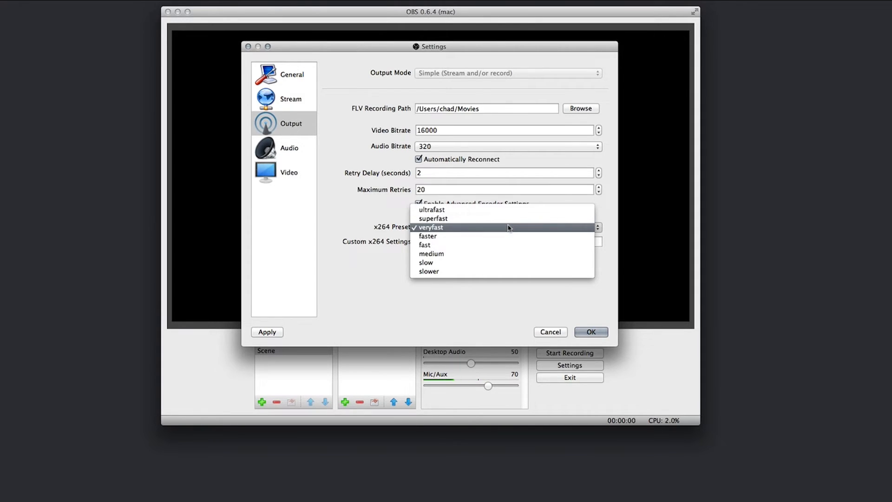
left_click(510, 228)
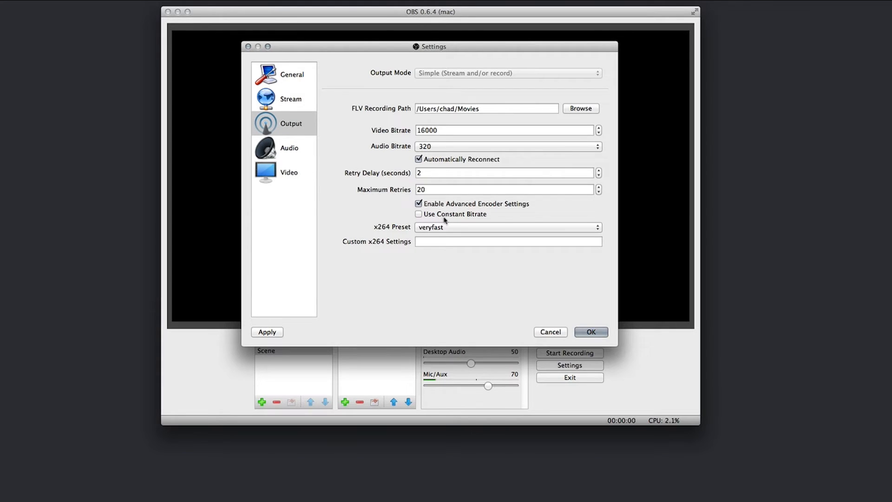
left_click(483, 216)
left_click(445, 215)
left_click(427, 215)
- Look over the audio settings and check which renderers the video settings offer
left_click(281, 154)
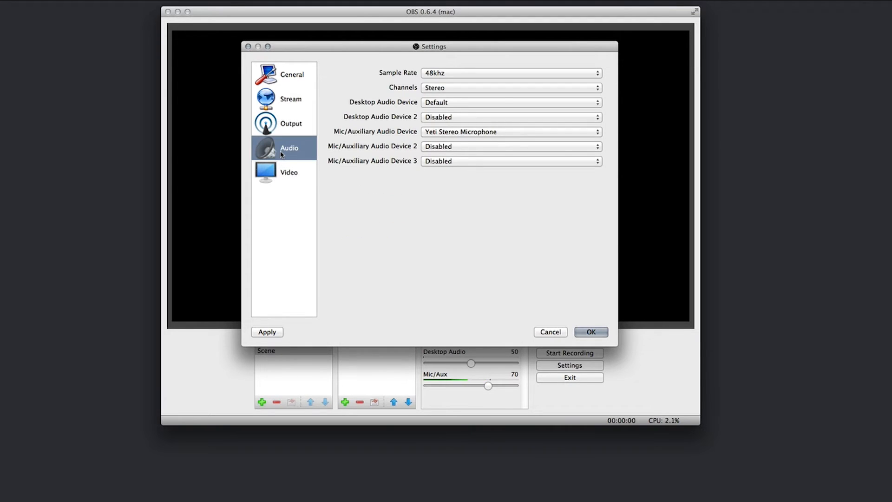
left_click(283, 167)
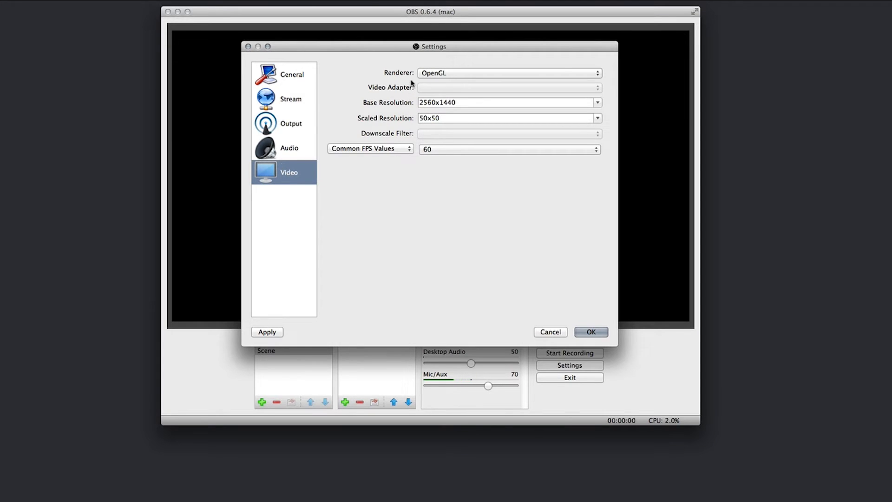
left_click(446, 72)
left_click(449, 67)
left_click(450, 73)
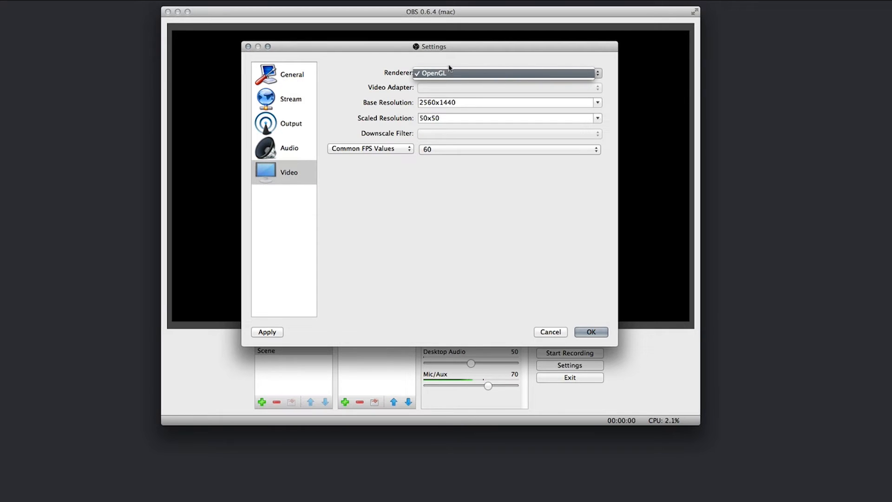
left_click(449, 58)
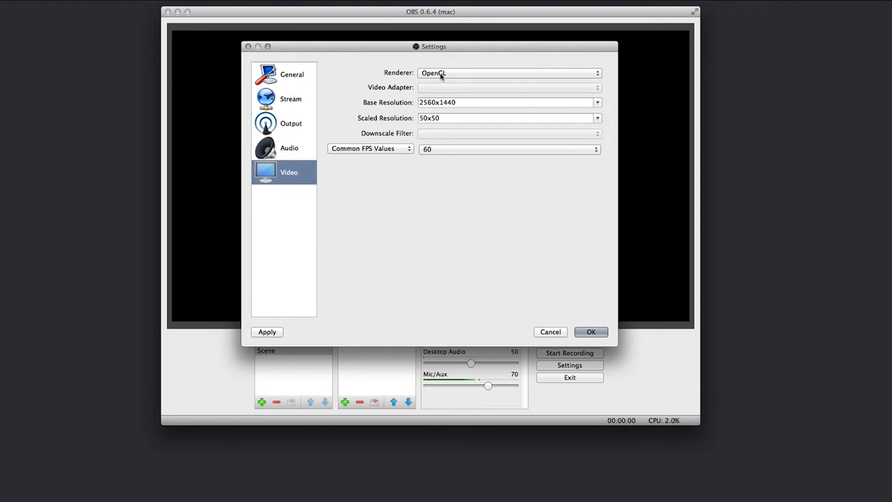
left_click(479, 75)
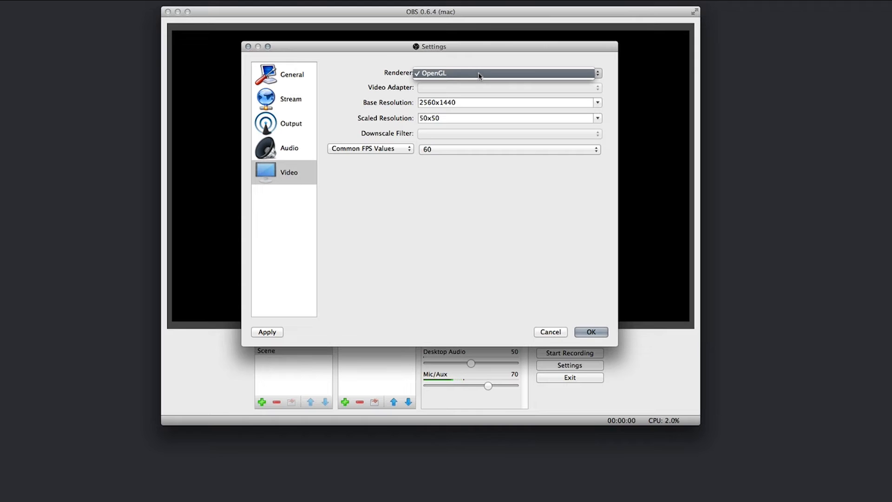
left_click(482, 62)
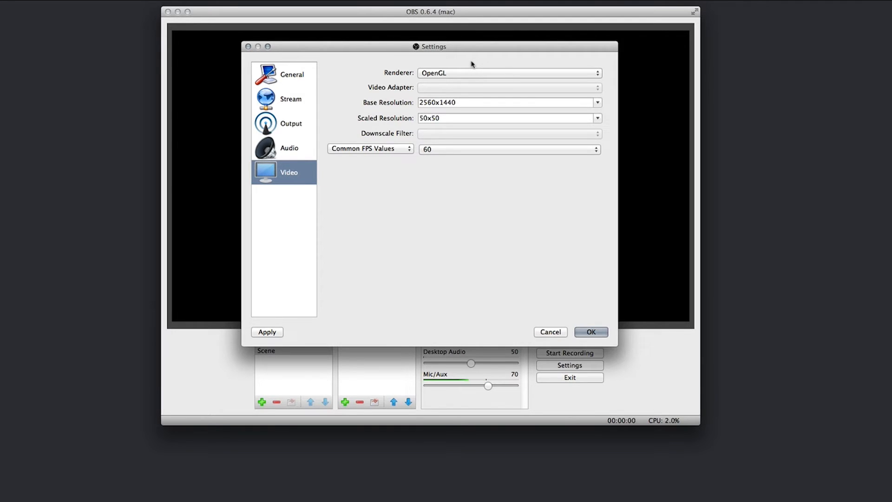
- Check the base resolution choices and set the scaled resolution to 1920x1080
left_click(598, 103)
left_click(597, 103)
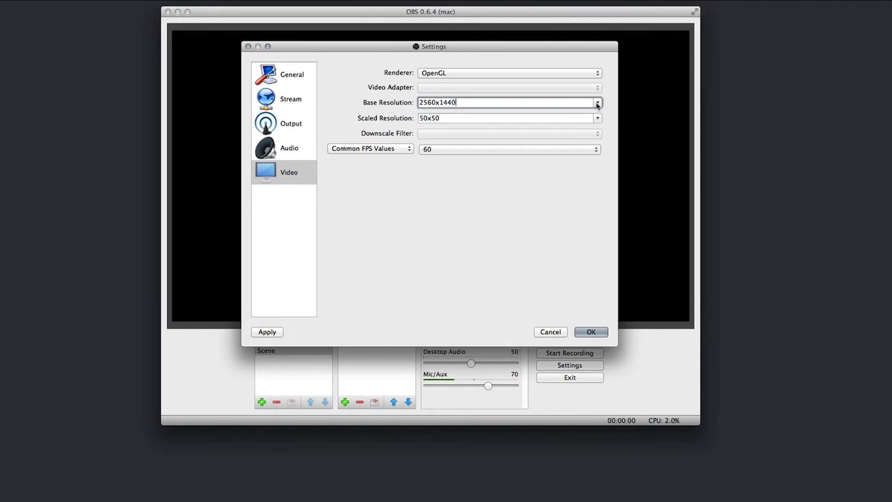
double_click(520, 119)
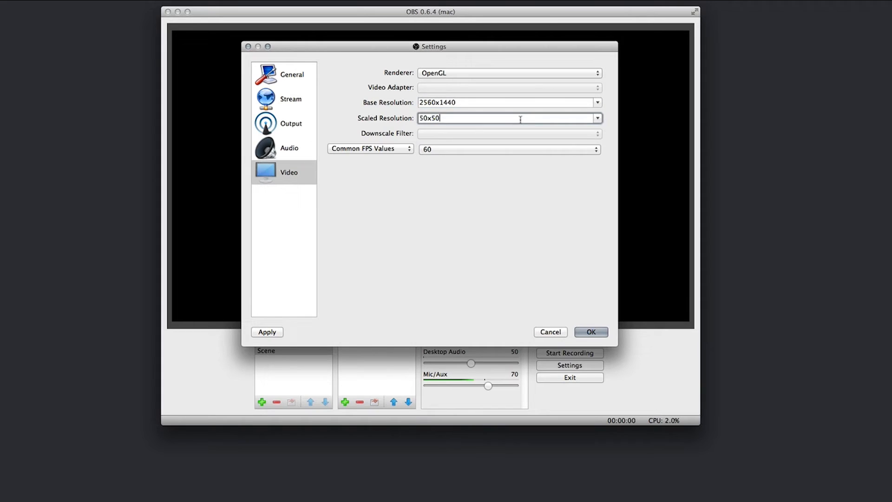
key("BackSpace")
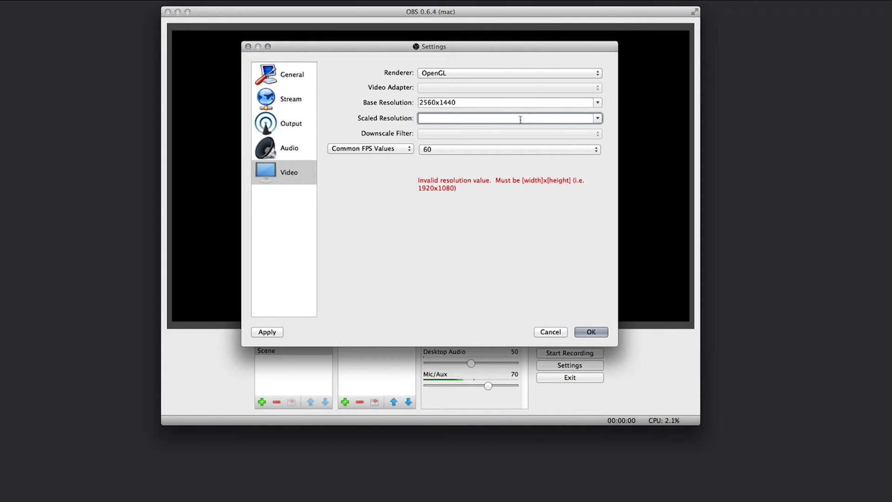
double_click(474, 102)
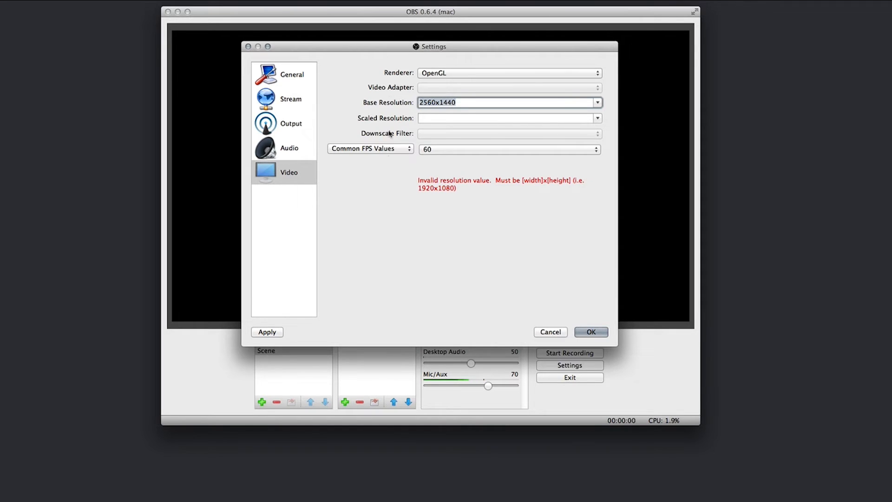
left_click(444, 117)
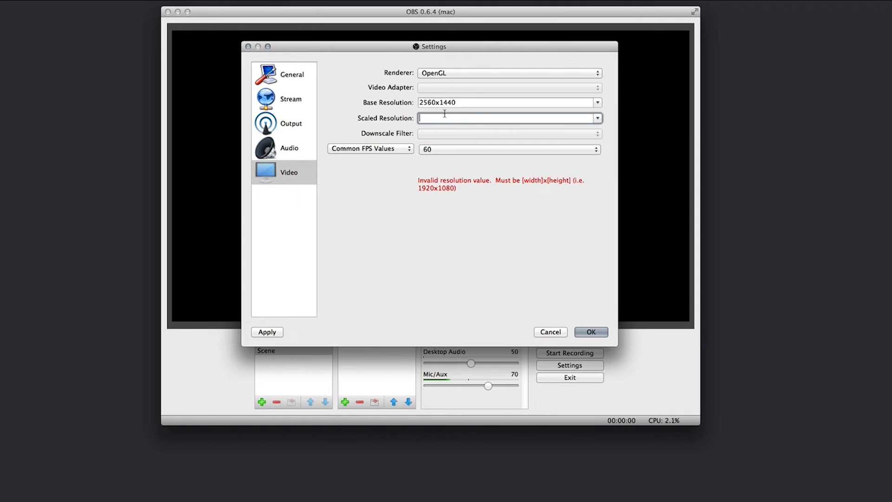
type("1920x1080")
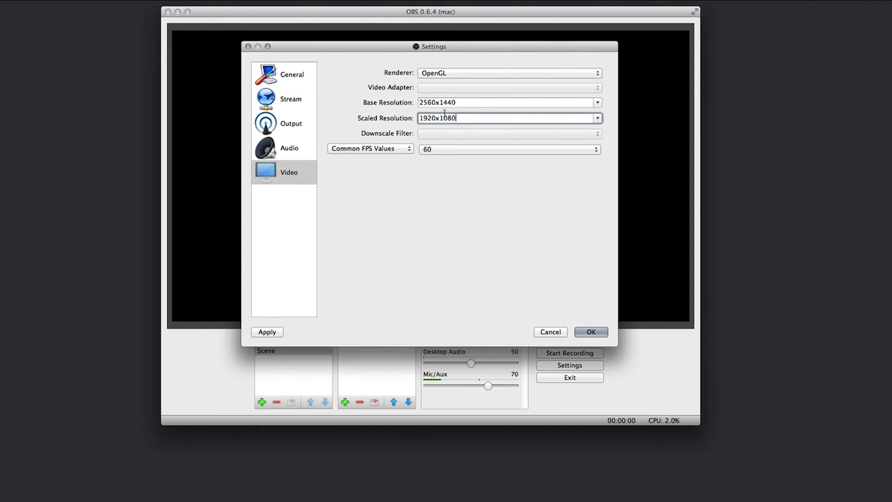
- Try a scaled resolution of 1280x720 and return it to 1920x1080
key("super+a")
type("1280")
key("Right")
left_click(598, 119)
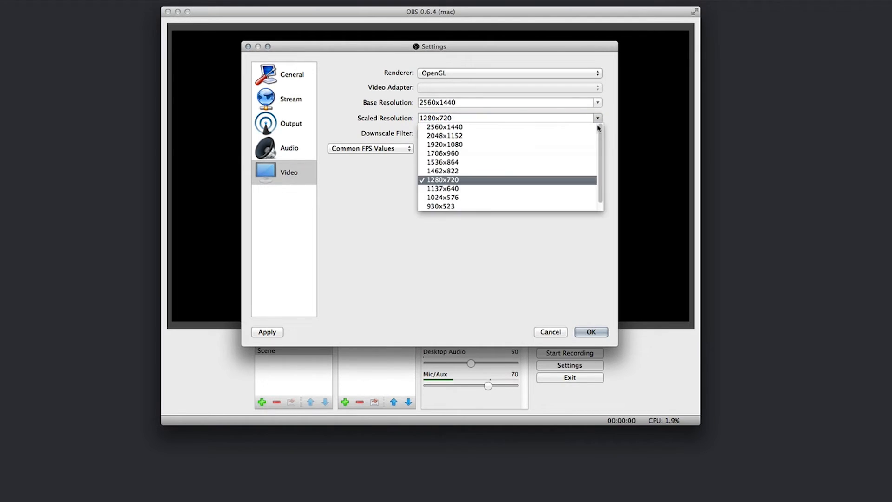
left_click(570, 146)
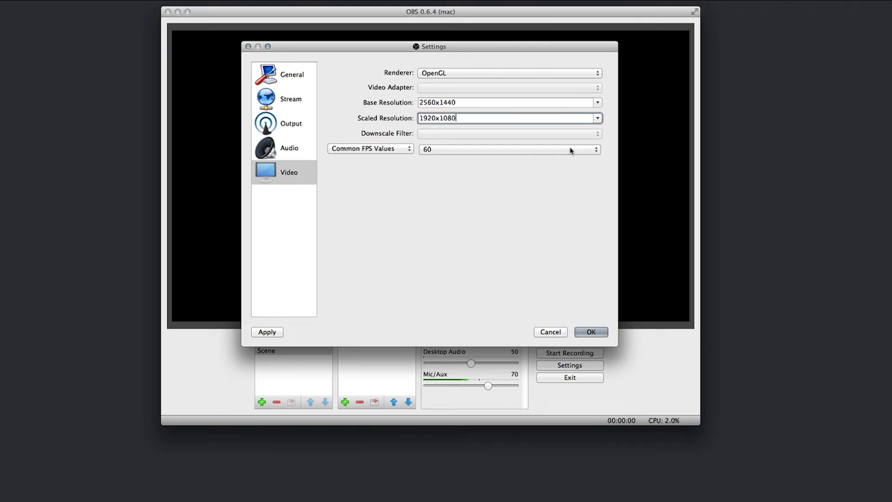
key("super+a")
- Review the common FPS values, switching the frame rate to 30 and back to 60
left_click(571, 151)
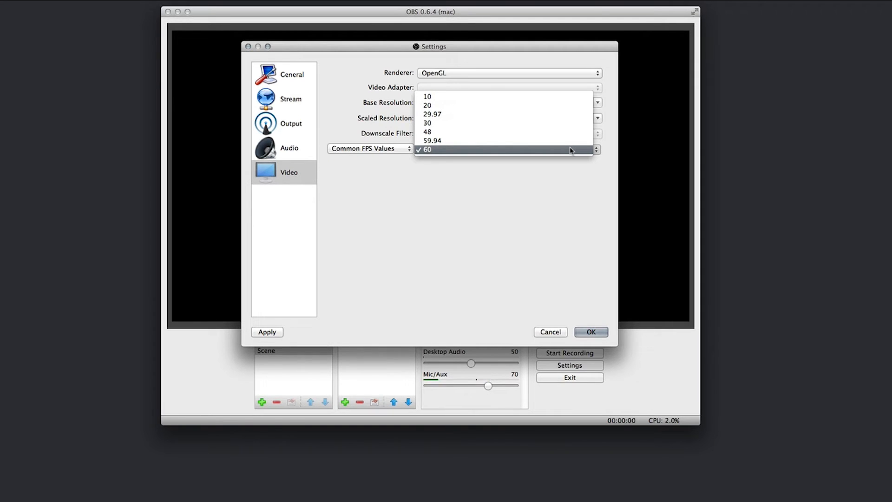
left_click(571, 150)
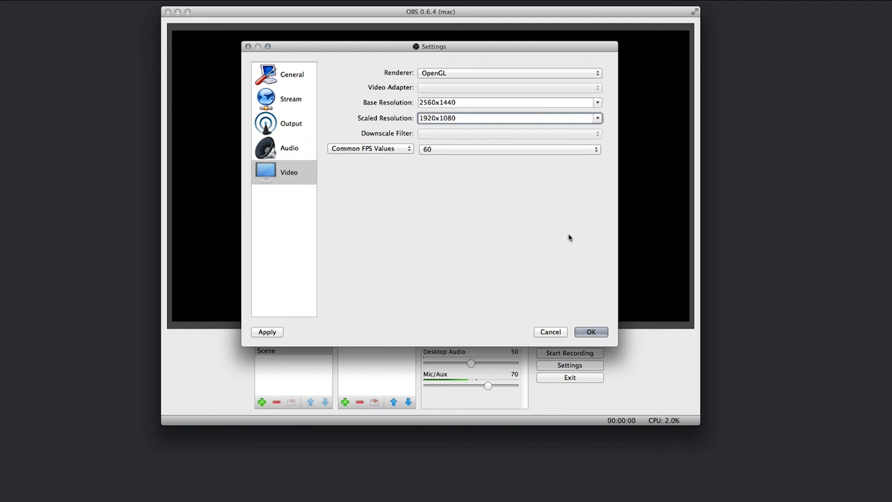
left_click(572, 150)
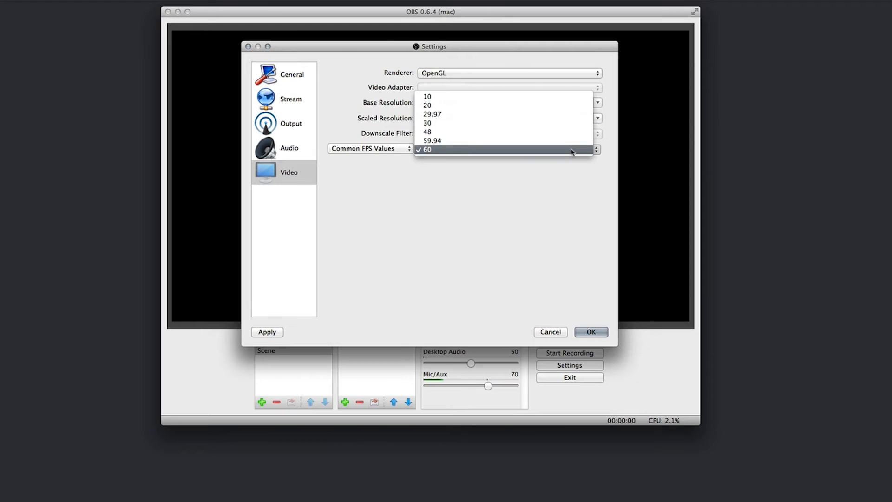
left_click(572, 150)
left_click(555, 149)
left_click(553, 125)
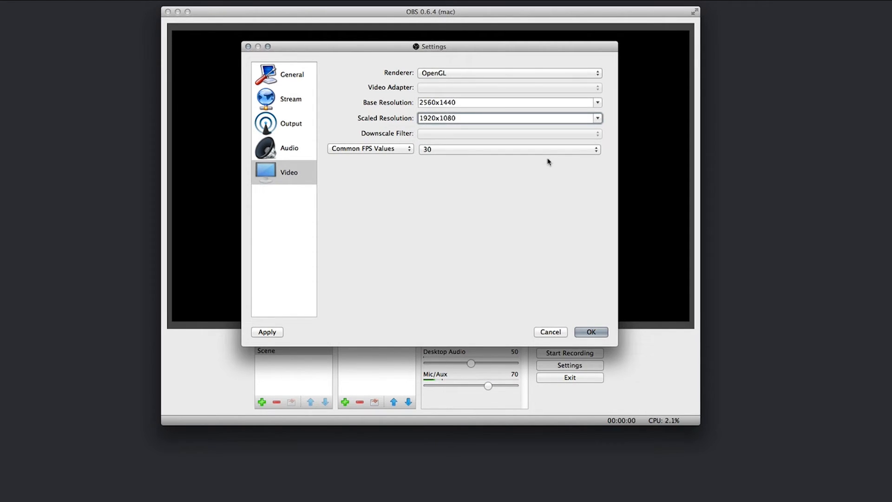
left_click(548, 150)
left_click(545, 176)
- Try the Integer and Fractional FPS value modes and return to Common FPS Values
left_click(367, 149)
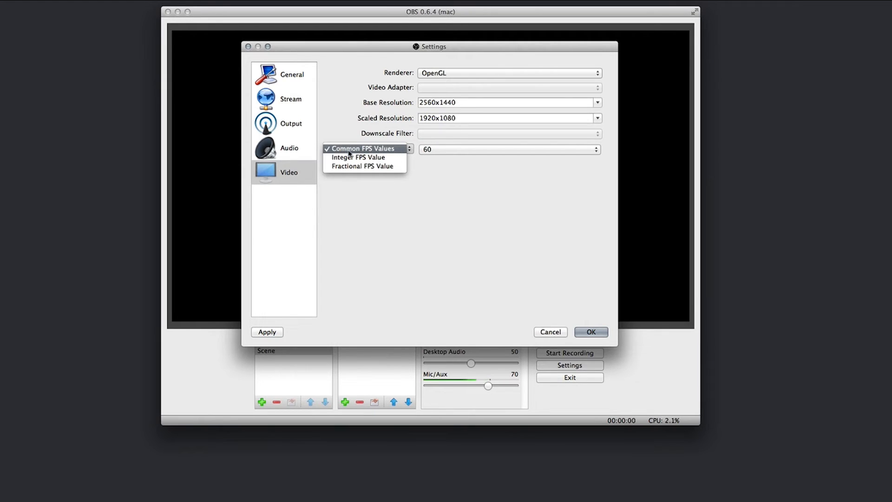
left_click(387, 157)
left_click(398, 149)
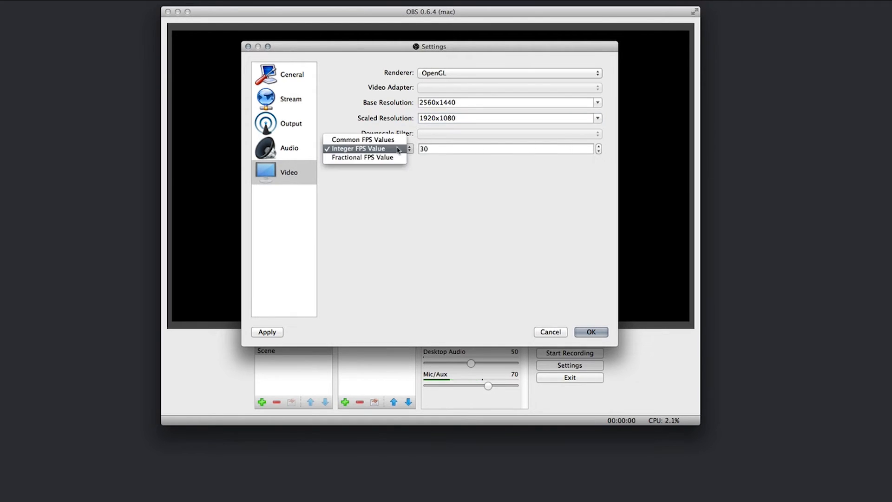
left_click(400, 157)
left_click(404, 150)
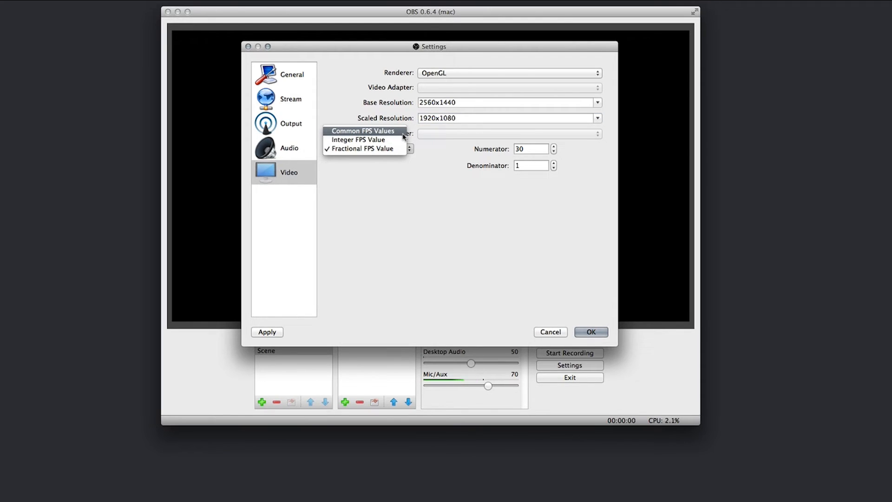
left_click(404, 136)
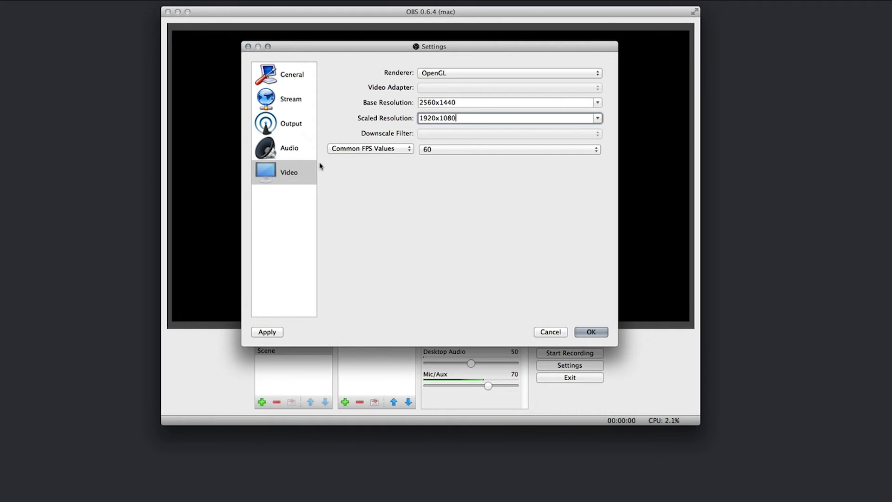
- Examine which devices the audio settings offer for the first mic/auxiliary input and the first desktop audio input
left_click(295, 151)
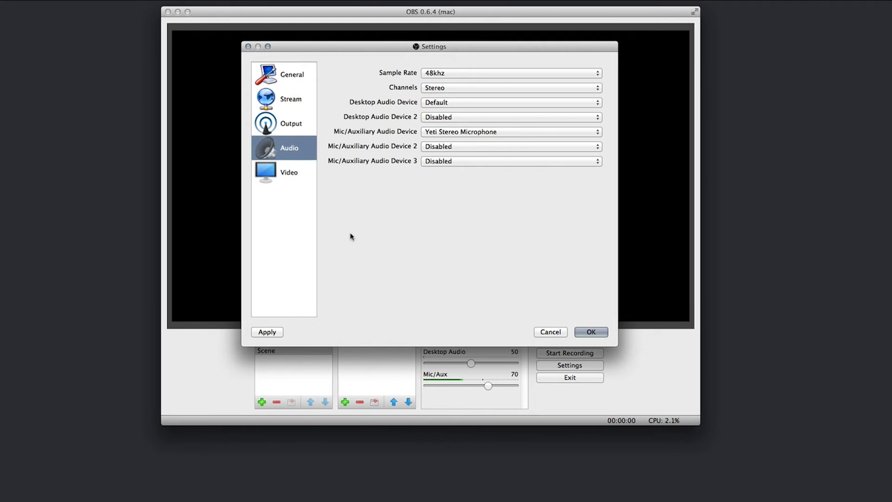
left_click(439, 133)
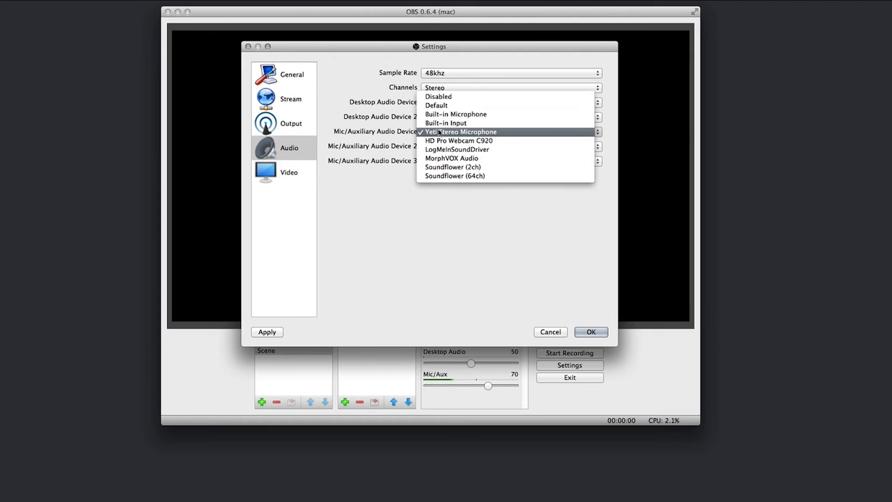
left_click(557, 134)
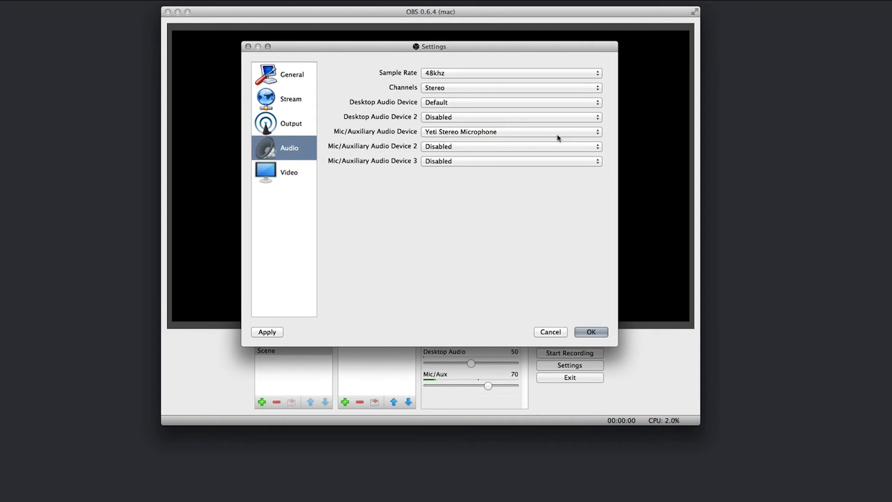
left_click(428, 105)
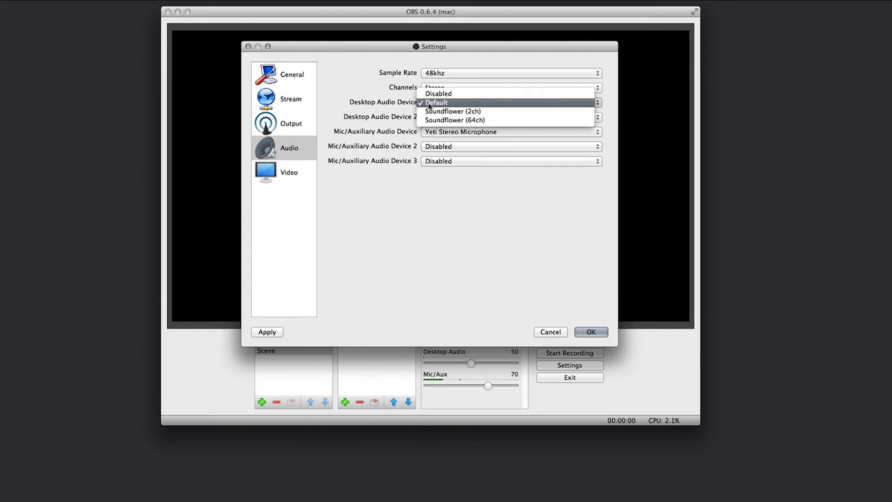
left_click(391, 105)
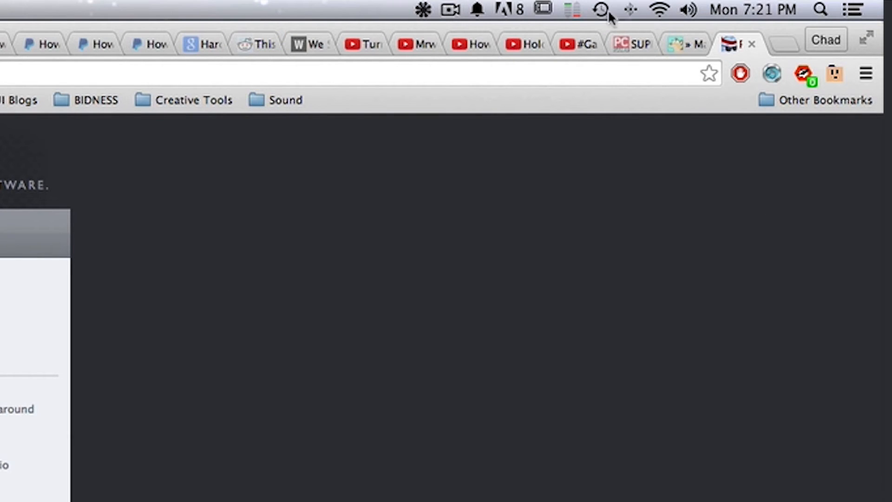
- In Soundflowerbed, route Soundflower (2ch) to the Yeti Stereo Microphone
left_click(423, 9)
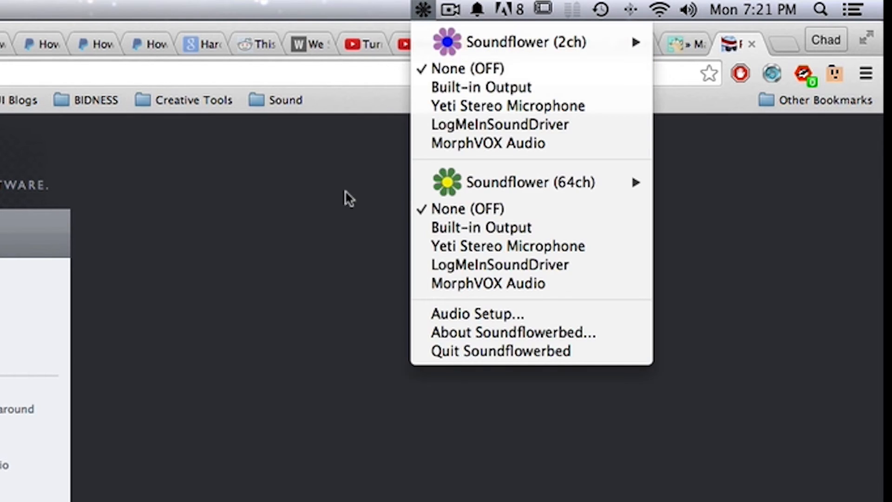
mouse_move(550, 55)
mouse_move(483, 35)
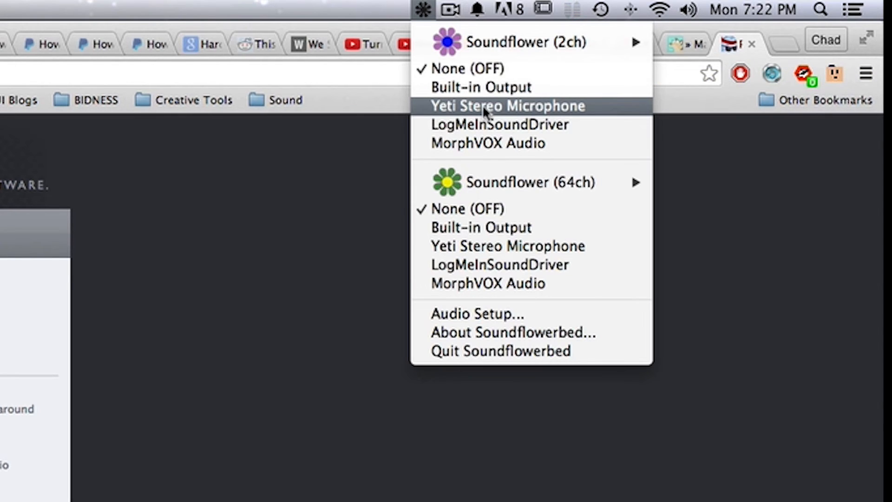
mouse_move(509, 188)
left_click(550, 105)
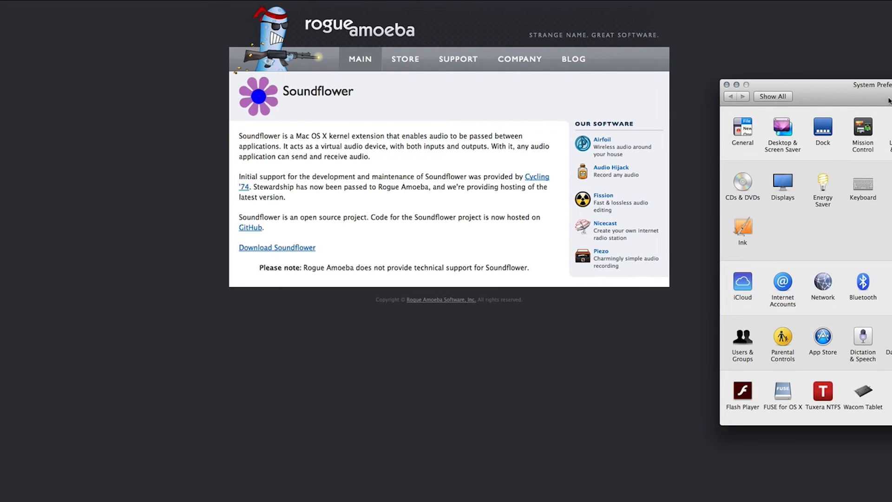
- In the Mac's Sound preferences, select Soundflower (2ch) as the output device and close the preferences
left_click(825, 144)
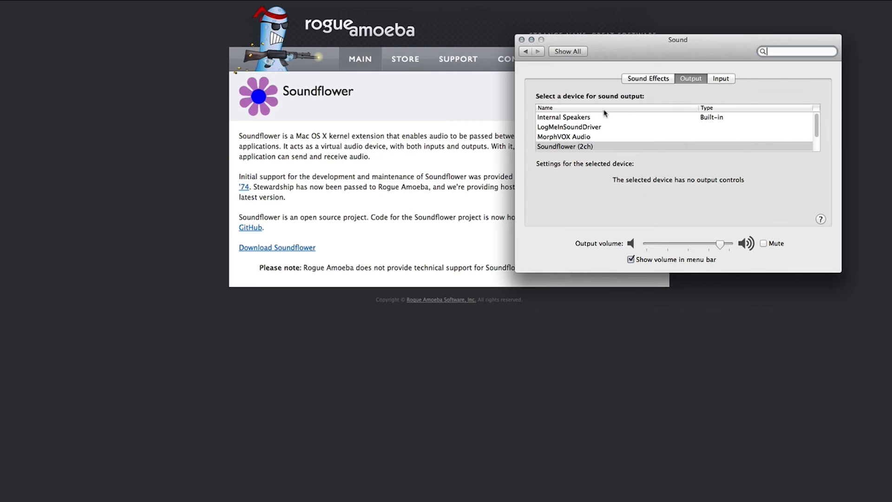
left_click(695, 78)
scroll(819, 131, "down", 1)
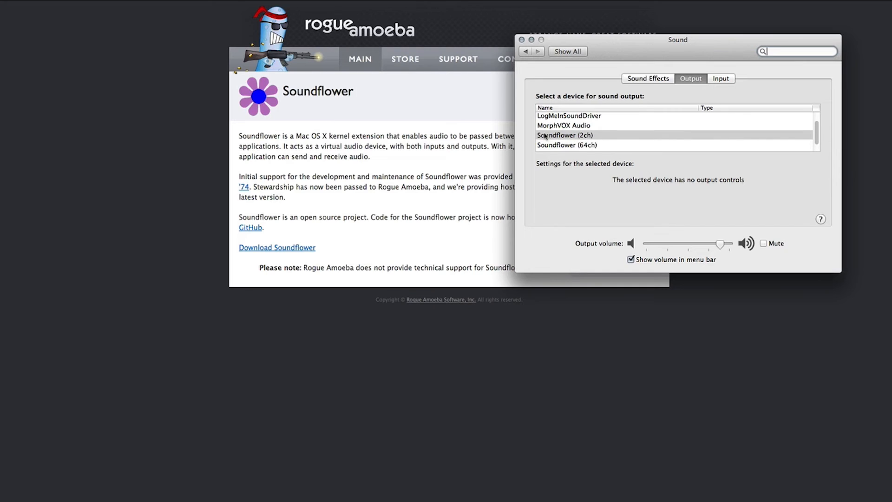
left_click(591, 136)
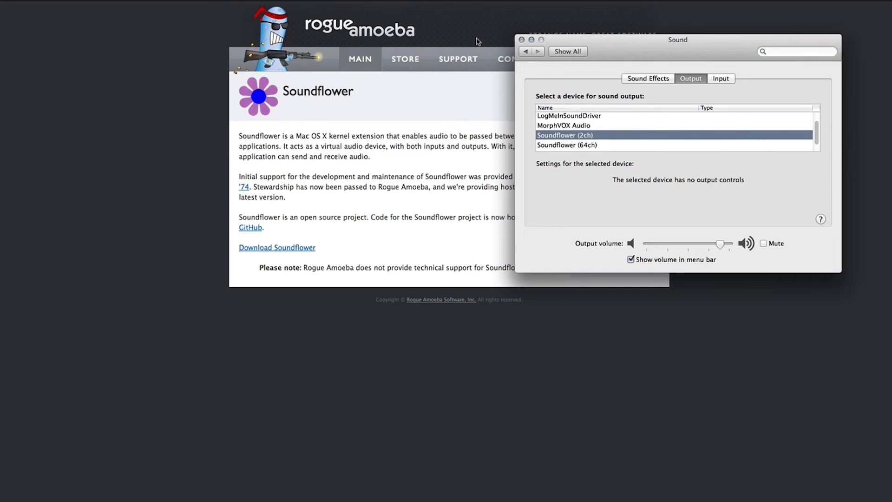
left_click(522, 40)
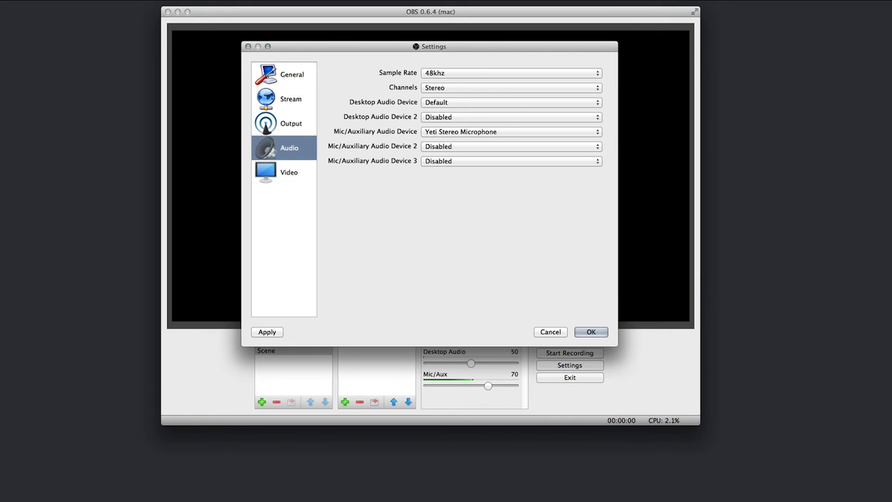
- Use Soundflower (2ch) as the OBS Desktop Audio Device, save the settings and set the Desktop Audio mixer volume to 50
left_click(559, 105)
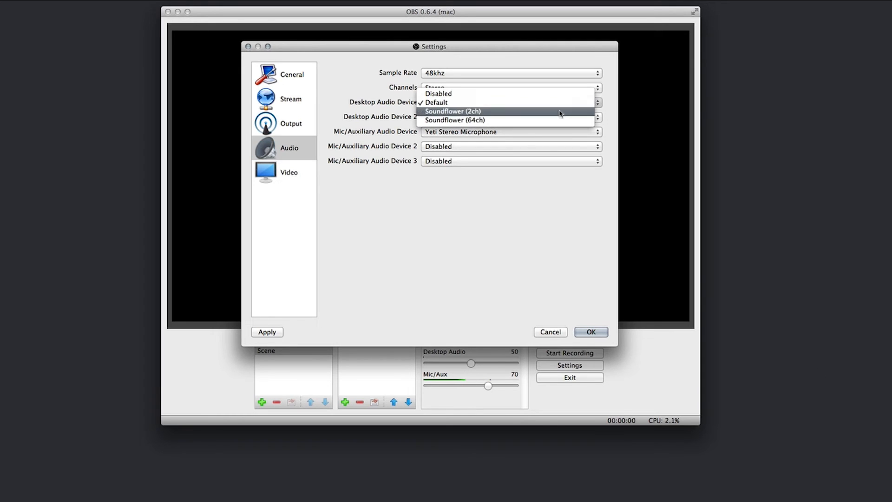
left_click(560, 111)
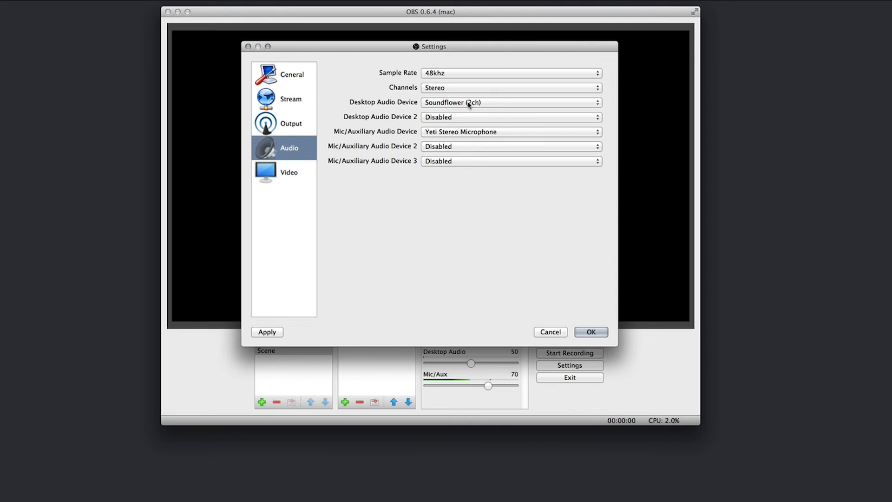
left_click(604, 334)
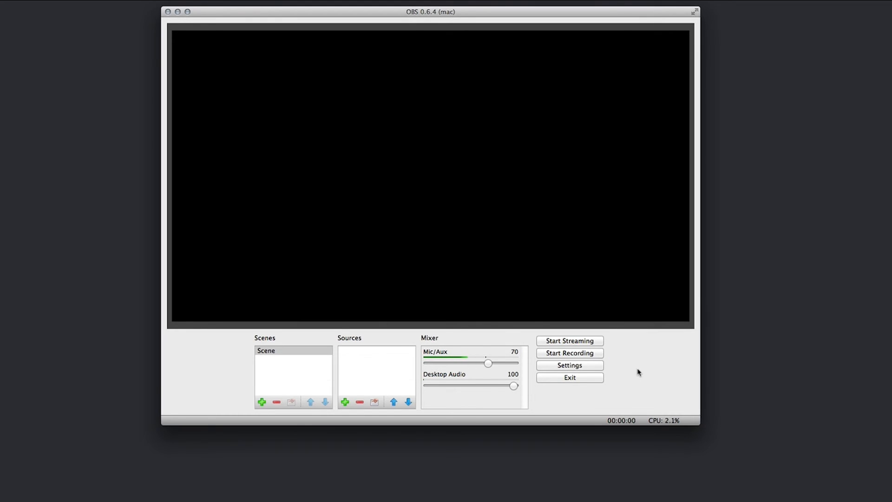
left_click_drag(513, 385, 470, 387)
- Add a new scene named Larry
left_click(265, 403)
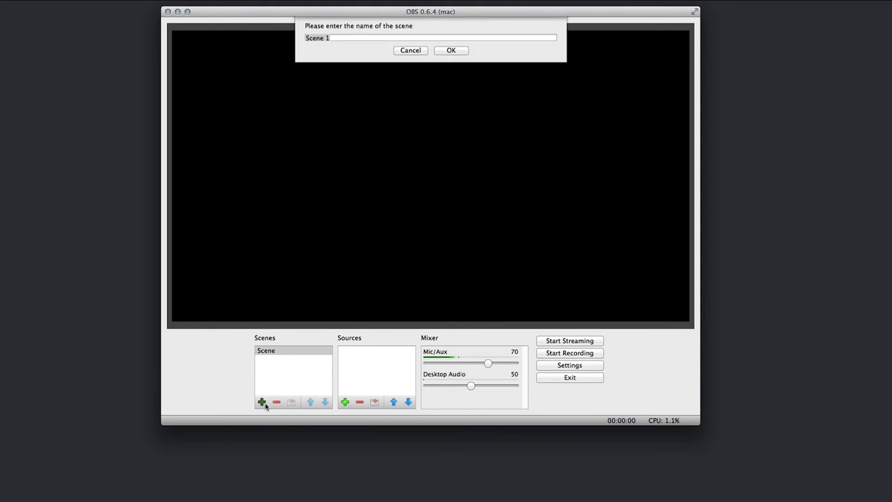
type("Larry")
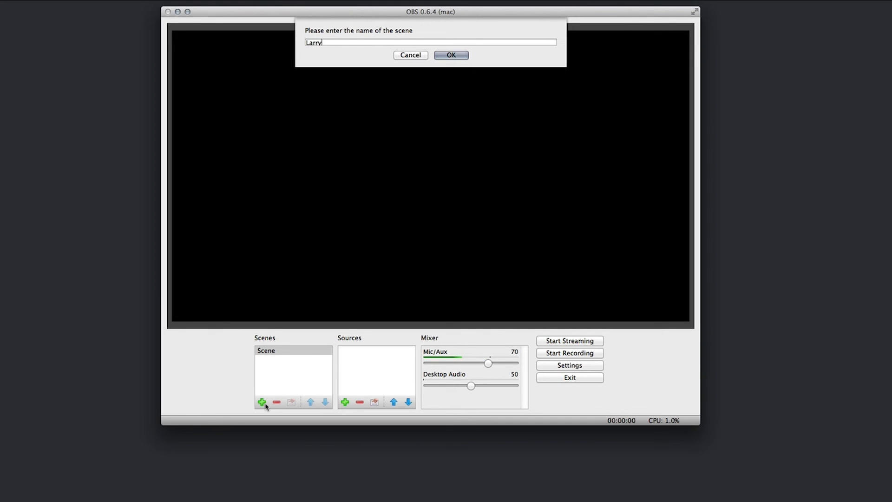
key("Return")
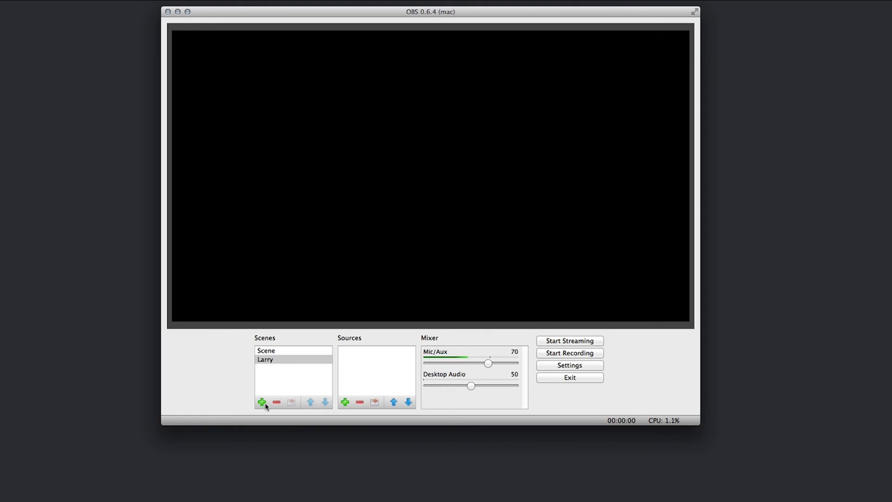
- Rename the scene Larry as Larry Super Cool Scene
left_click(268, 359)
right_click(273, 360)
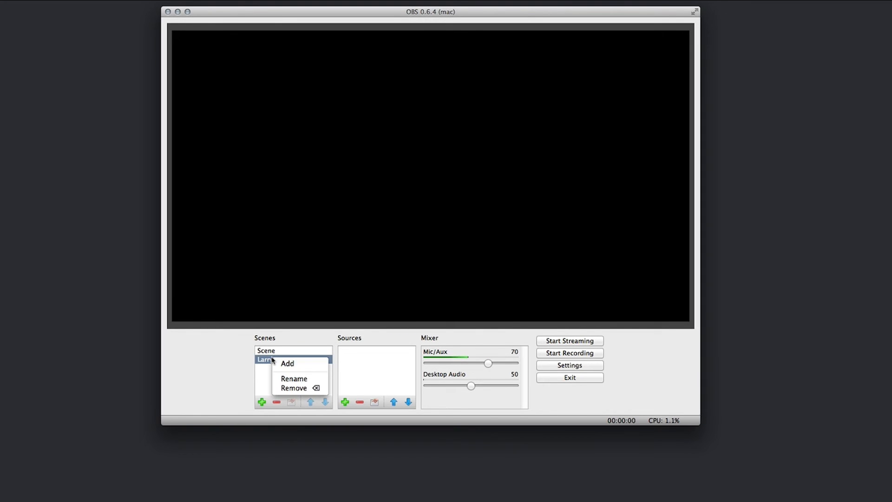
left_click(286, 377)
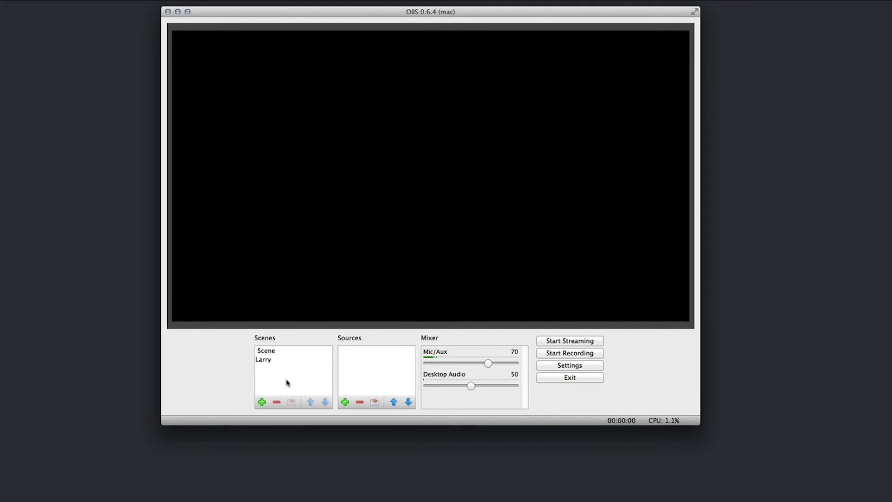
type("Super Cool Scene")
left_click(379, 361)
left_click(321, 357)
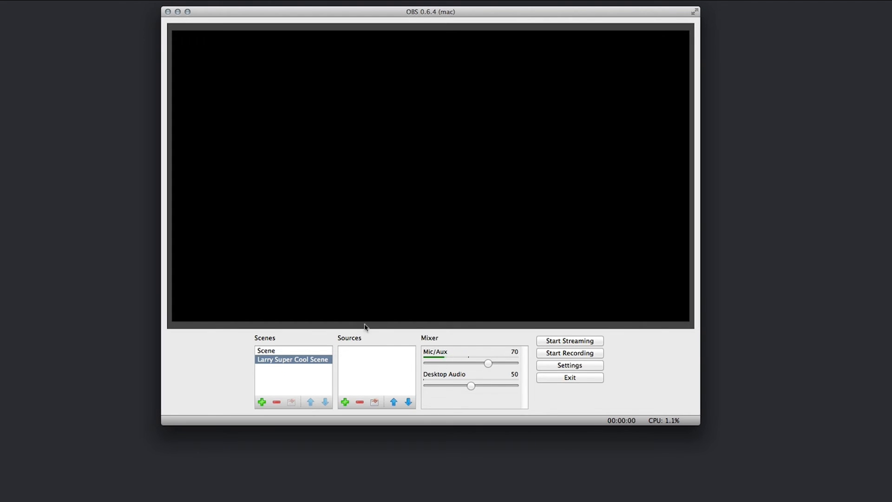
- Remove the default scene named Scene from the scene list
left_click(327, 351)
left_click(324, 360)
left_click(324, 352)
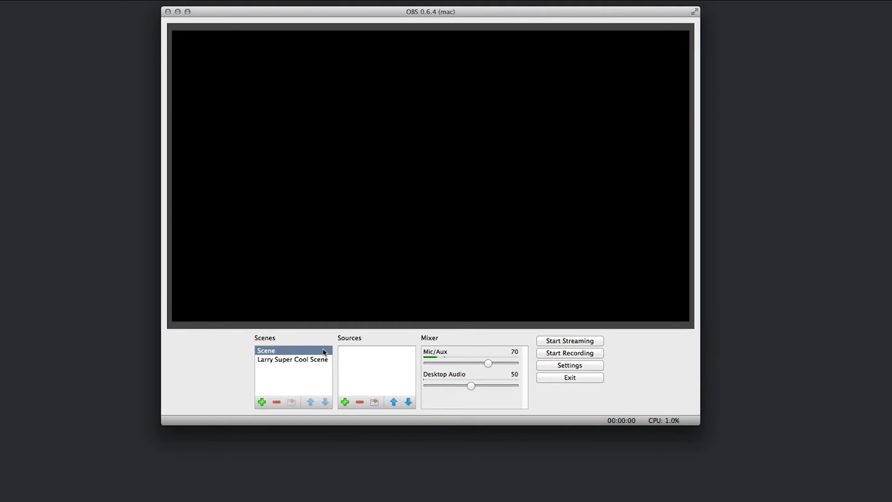
left_click(277, 402)
left_click(515, 290)
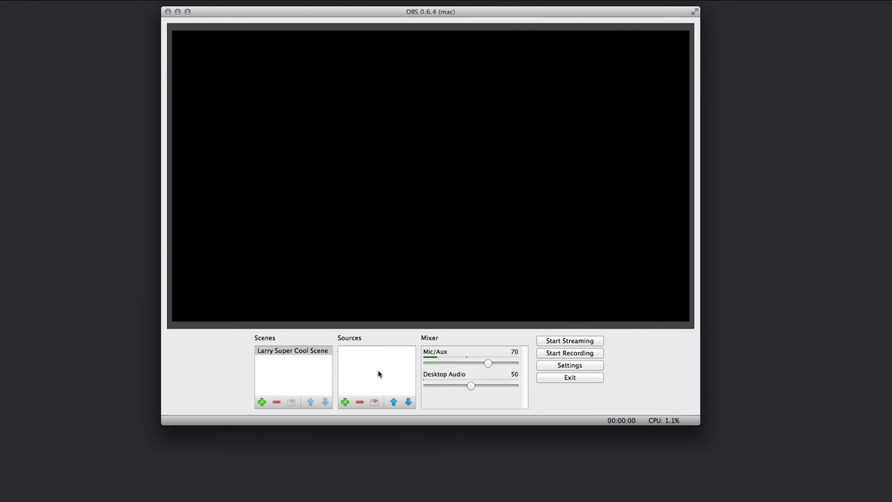
left_click(345, 402)
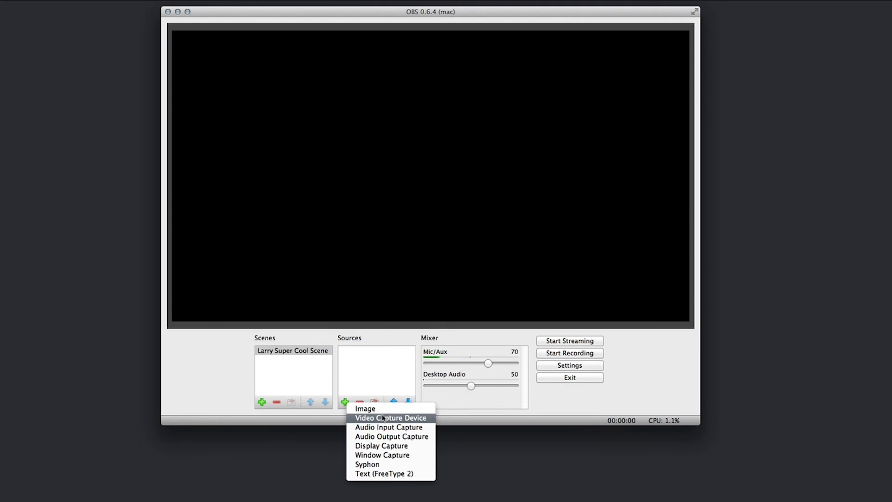
left_click(381, 455)
left_click(439, 155)
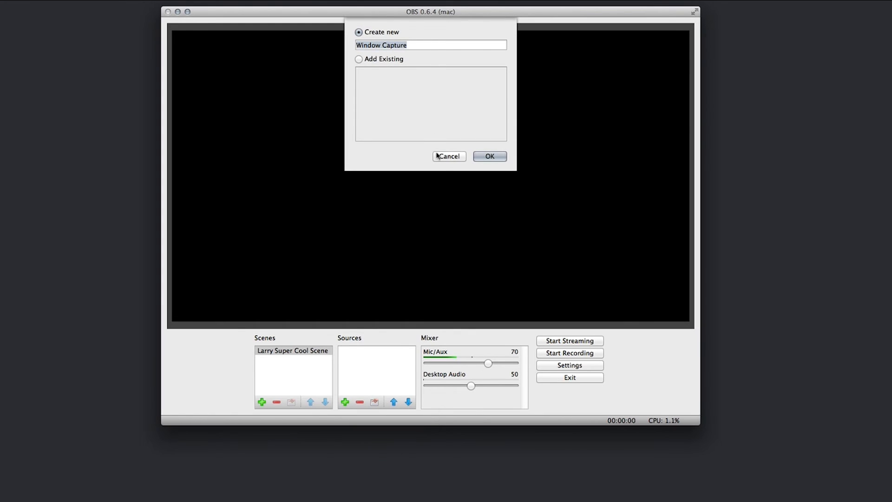
- Add a new Display Capture source named Primary Monitor to the scene
left_click(345, 402)
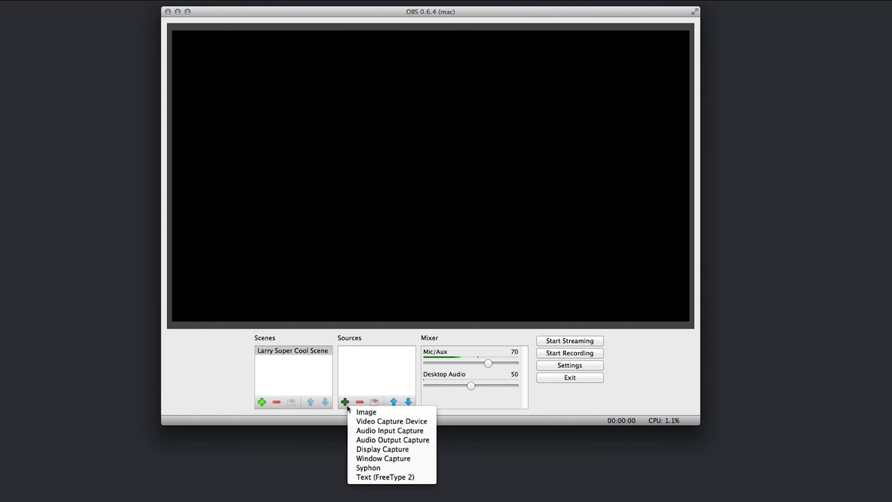
left_click(368, 450)
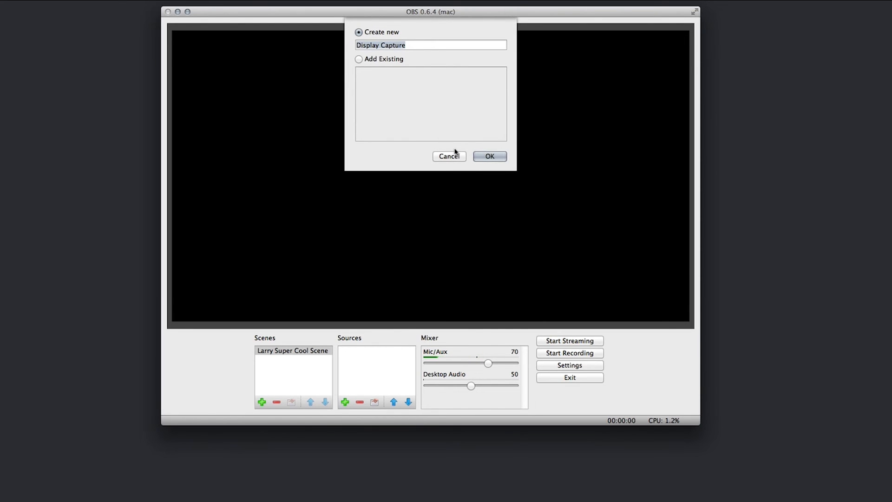
type("Primary Monitor")
key("Return")
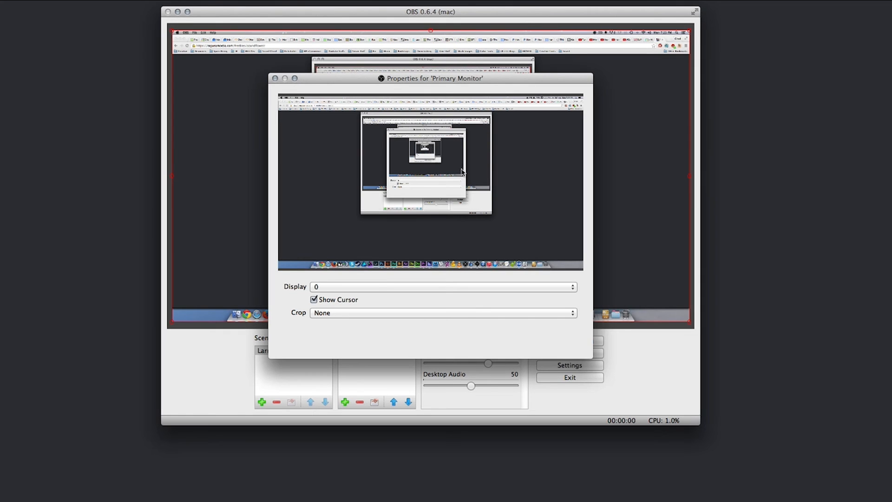
- Keep display 0 and no crop for Primary Monitor, toggle Show Cursor off and back on, and close its properties
left_click(363, 287)
left_click(363, 291)
left_click(344, 301)
left_click(344, 301)
left_click(342, 314)
left_click(343, 314)
left_click(275, 79)
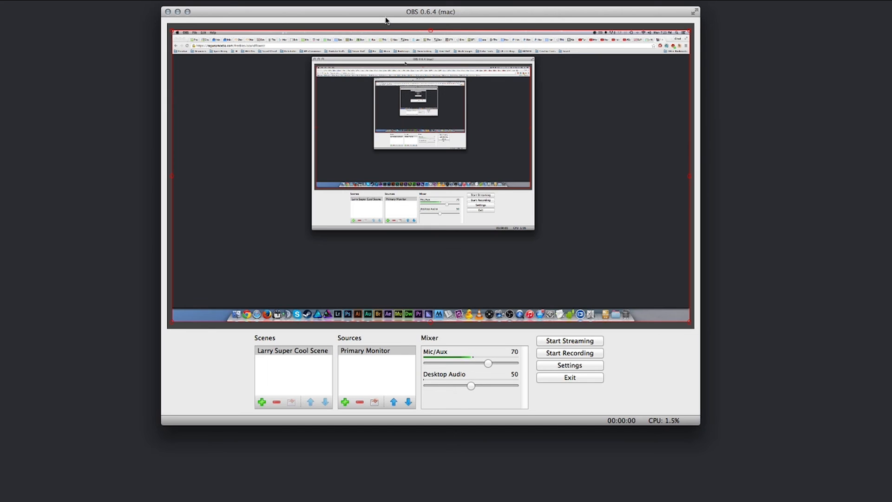
mouse_move(383, 18)
left_mouse_down()
mouse_move(431, 23)
mouse_move(435, 93)
mouse_move(421, 46)
mouse_move(337, 56)
mouse_move(421, 90)
mouse_move(416, 95)
mouse_move(441, 93)
mouse_move(406, 51)
mouse_move(395, 10)
left_mouse_up()
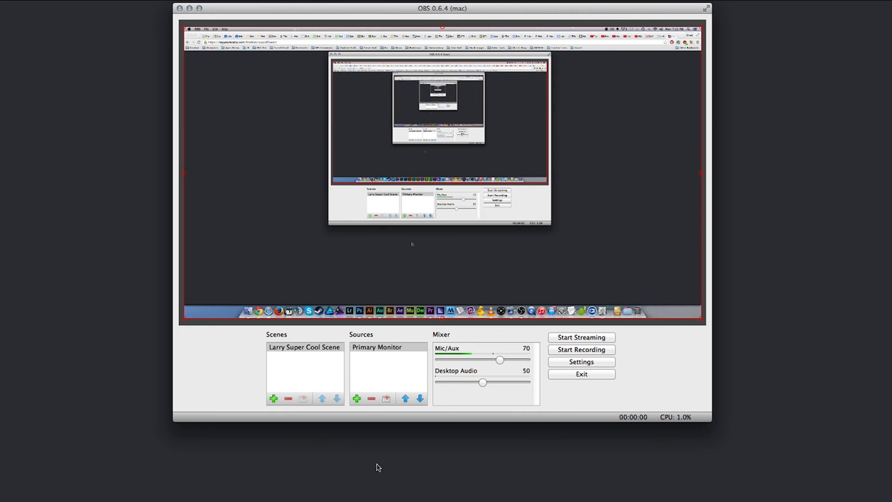
left_click(357, 398)
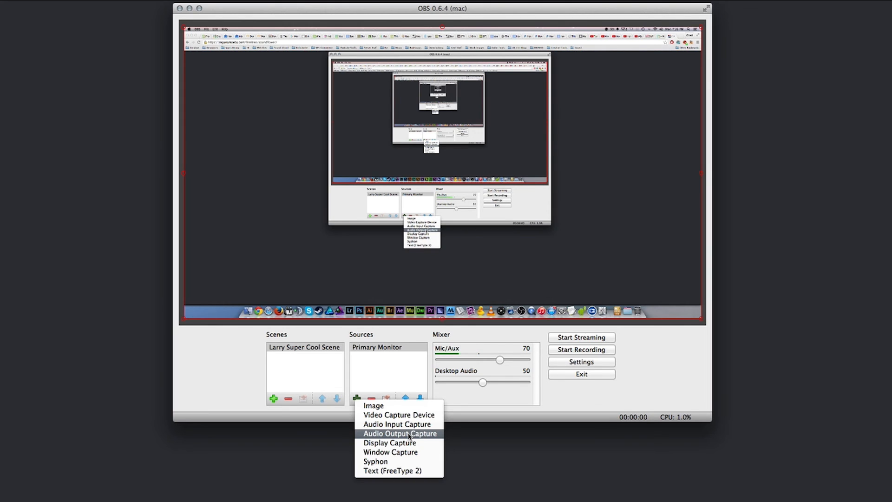
left_click(512, 395)
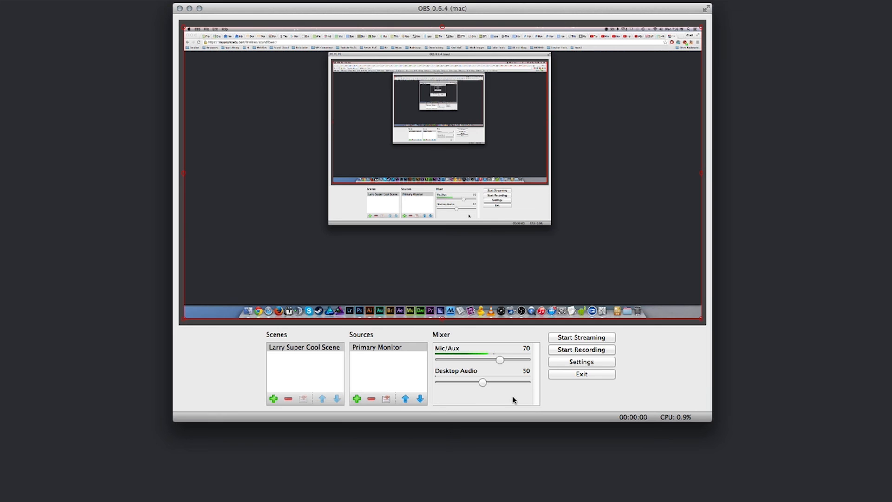
mouse_move(496, 11)
left_mouse_down()
mouse_move(529, 40)
mouse_move(497, 14)
left_mouse_up()
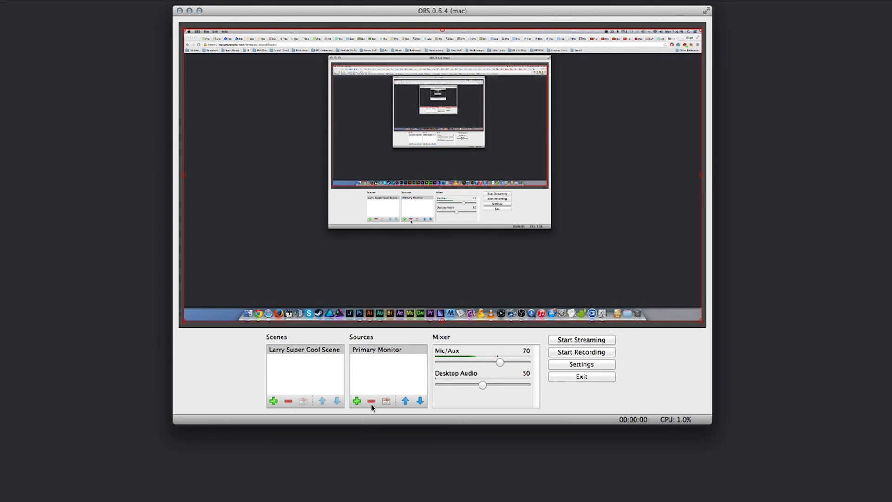
- Add a new Video Capture Device source named Webcam to the scene
left_click(376, 363)
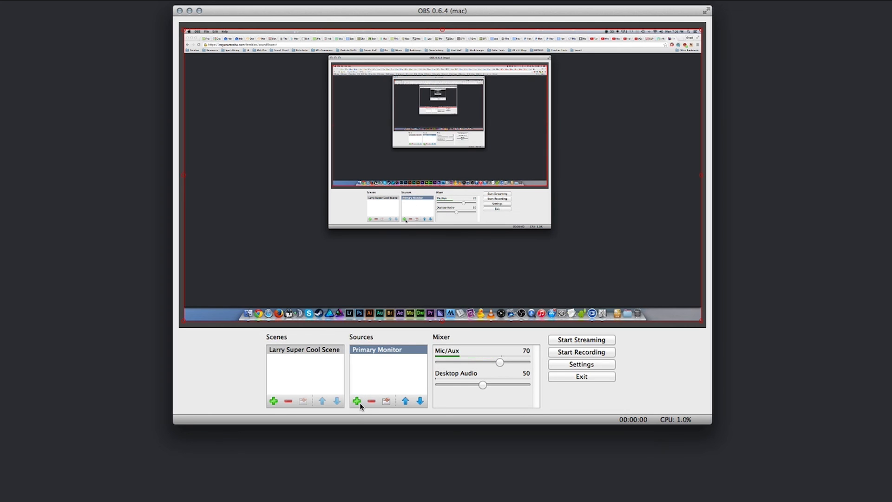
left_click(359, 402)
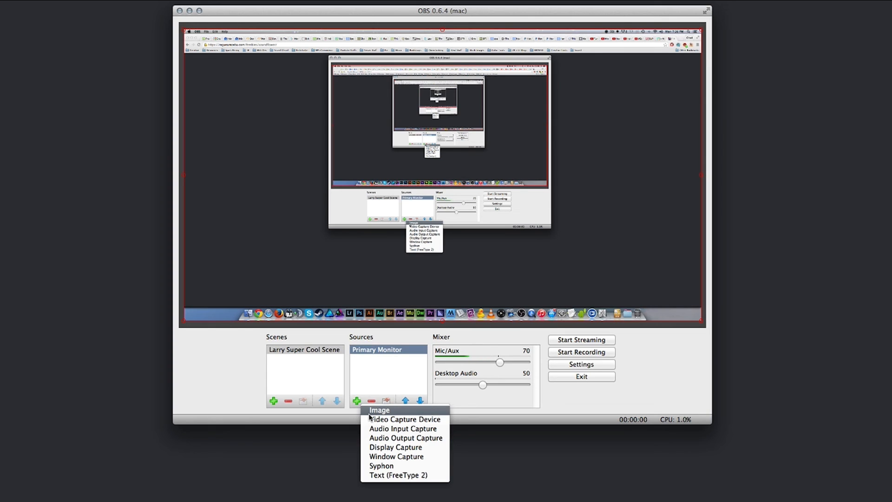
left_click(422, 420)
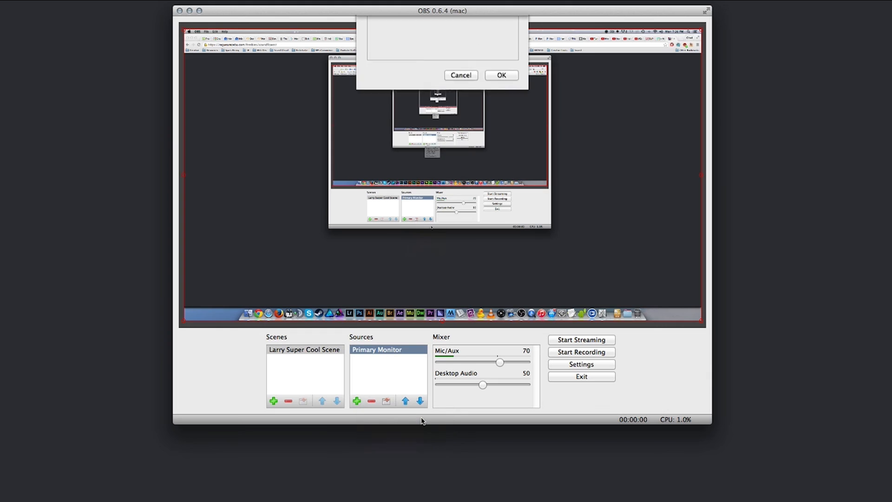
type("Webcam")
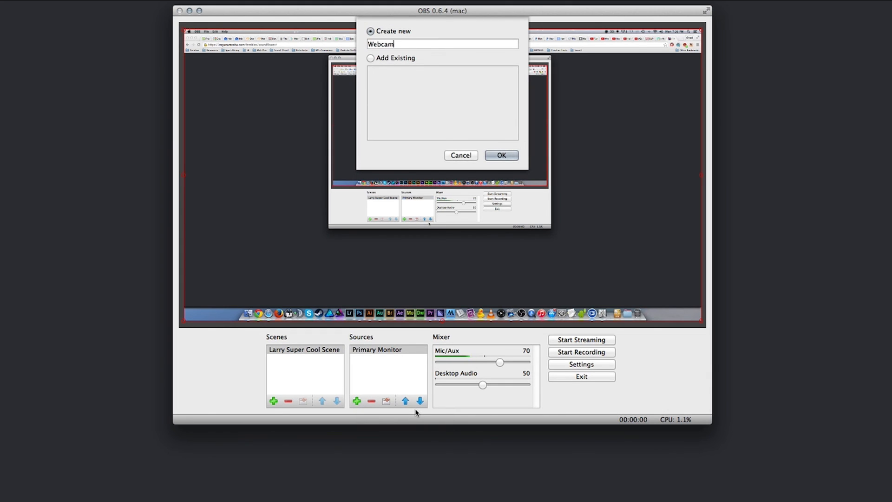
key("Return")
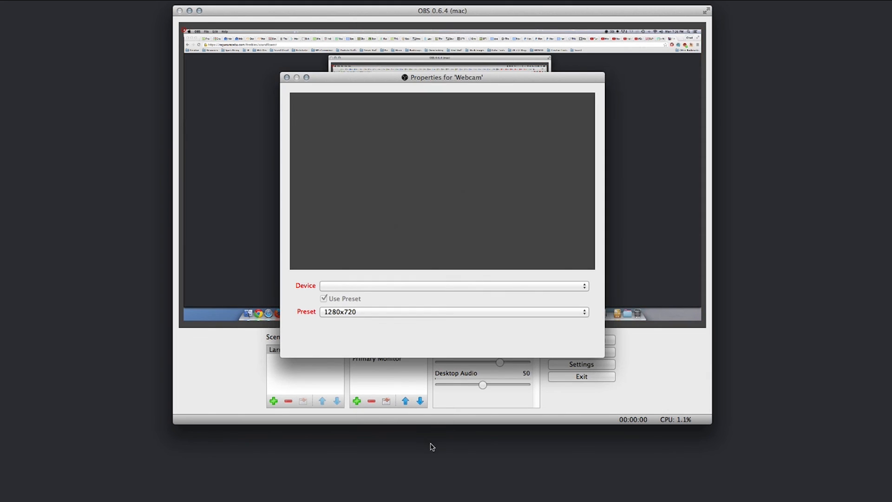
- Set the Webcam source to the HD Pro Webcam C920 device with the 1280x720 preset and close its properties
left_click(401, 285)
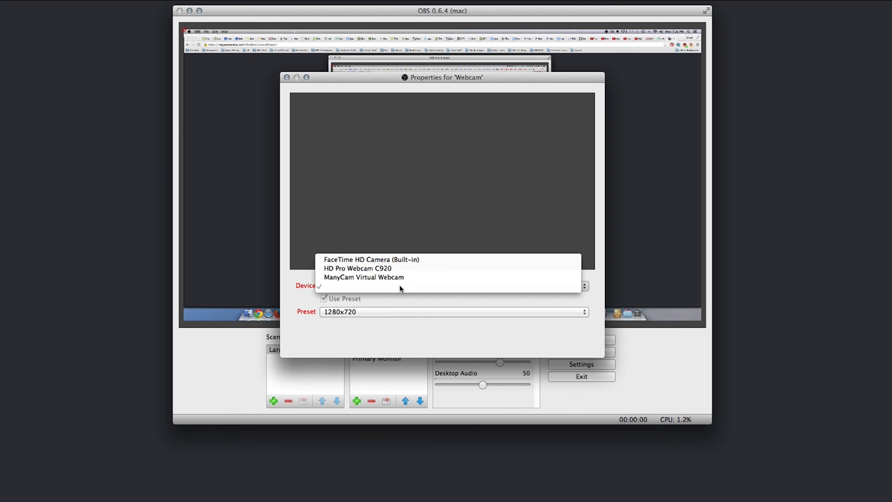
left_click(452, 268)
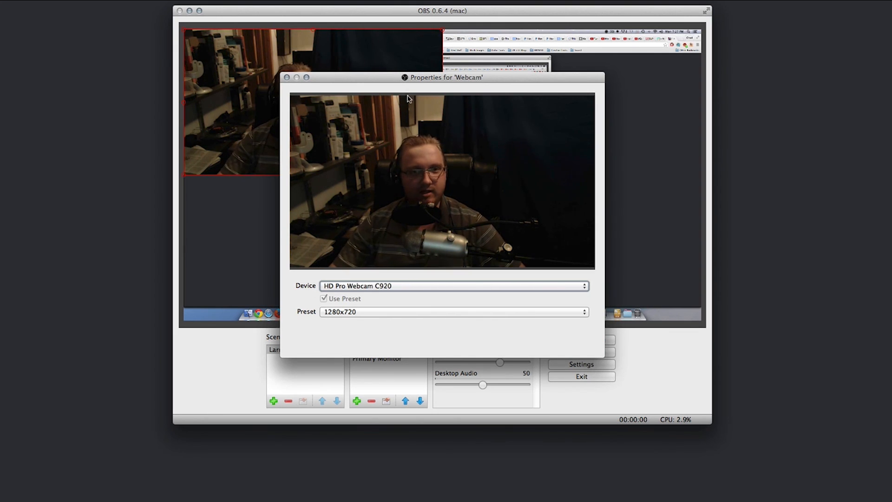
left_click(336, 313)
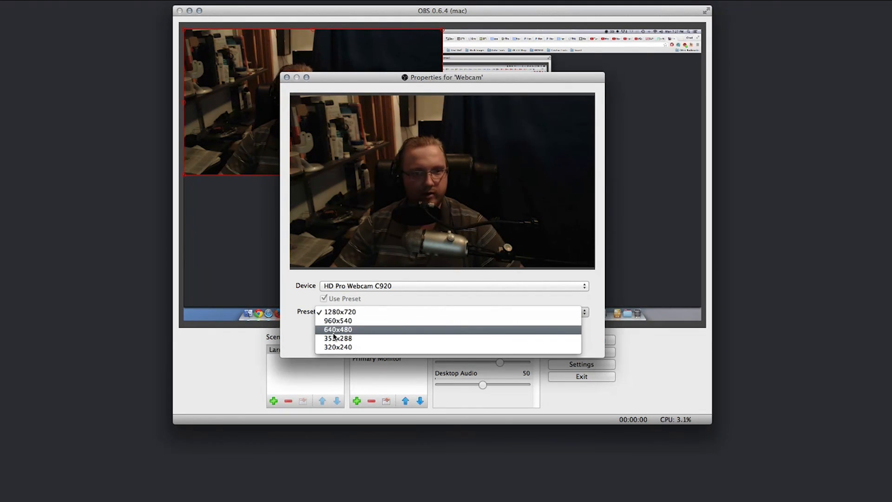
left_click(368, 313)
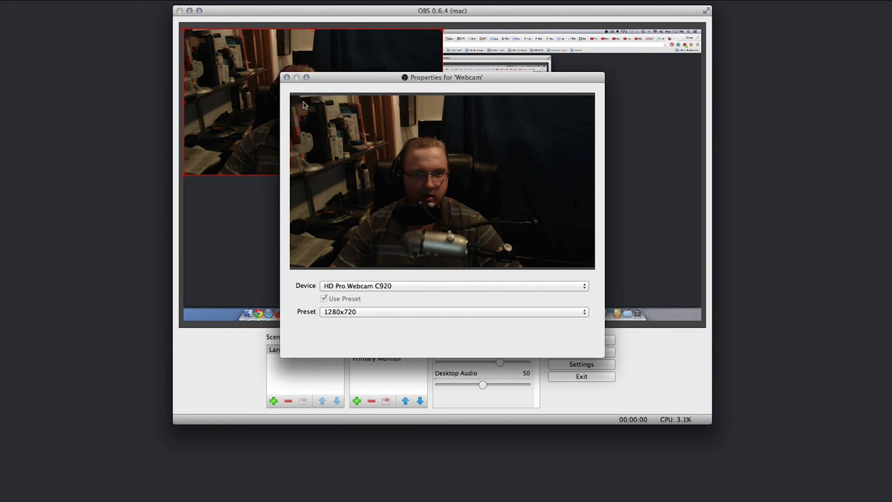
left_click(286, 77)
- Shrink the webcam image toward the upper-left corner of the preview, and move Webcam below Primary Monitor and back above it
left_click_drag(441, 176, 341, 146)
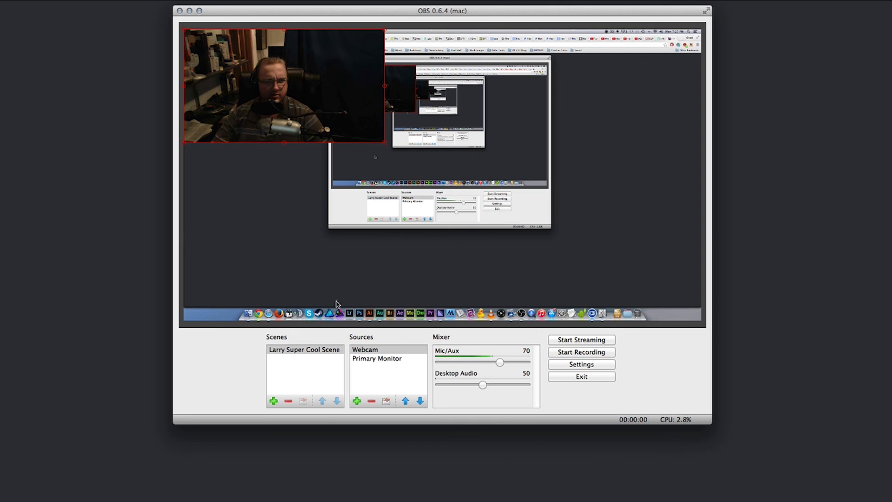
left_click(376, 370)
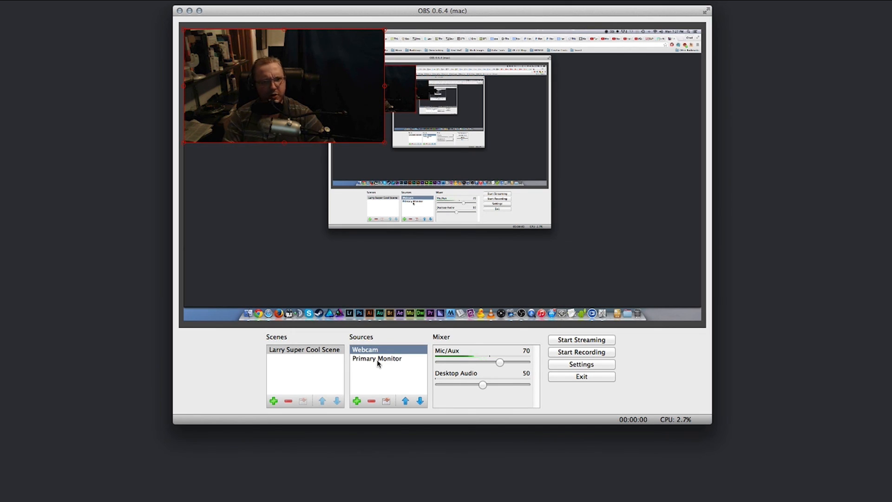
left_click(420, 402)
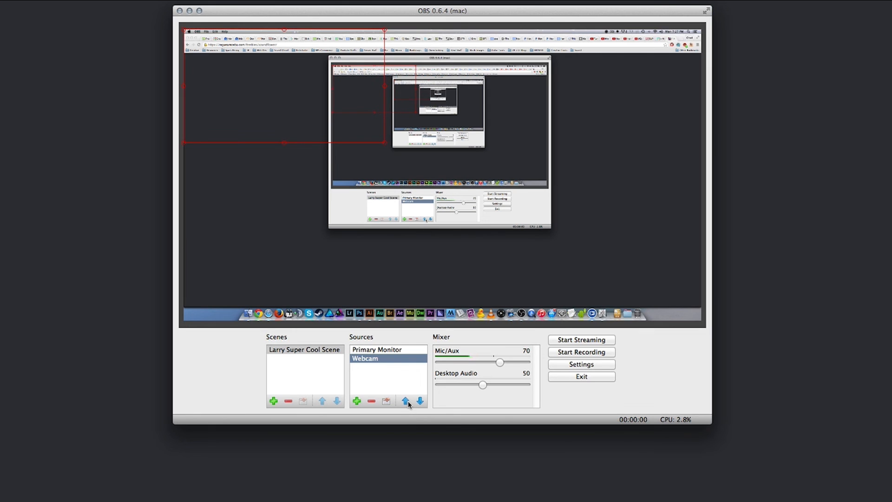
left_click(407, 402)
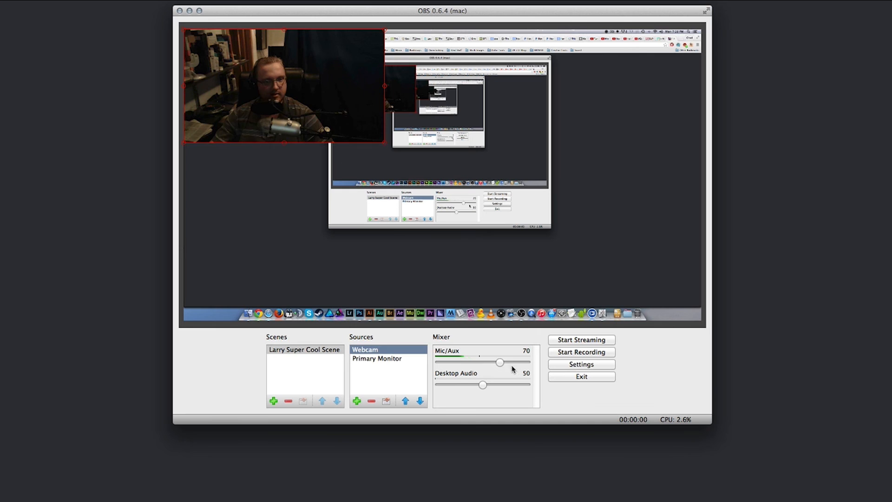
- Remove the Webcam and Primary Monitor sources from the scene
left_click(371, 401)
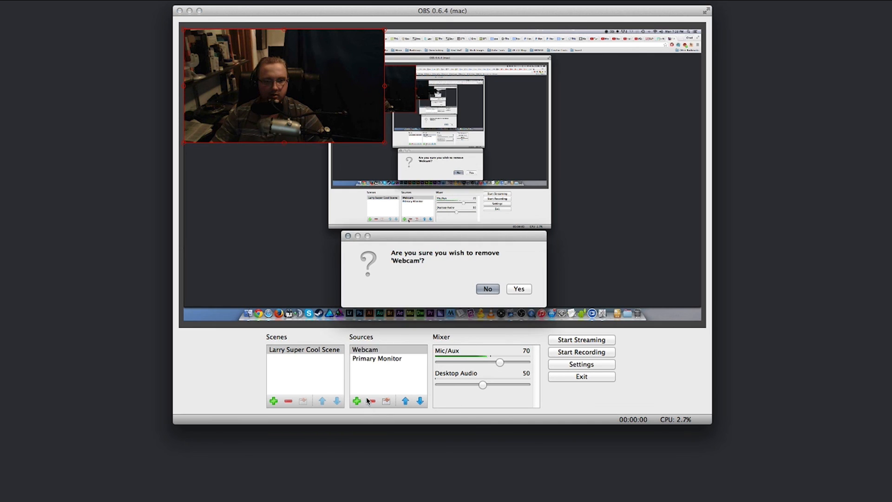
left_click(519, 289)
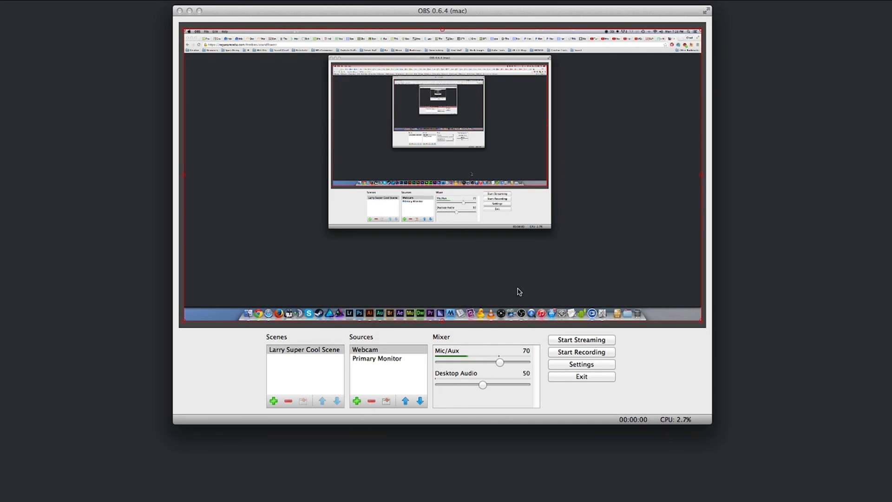
left_click(372, 401)
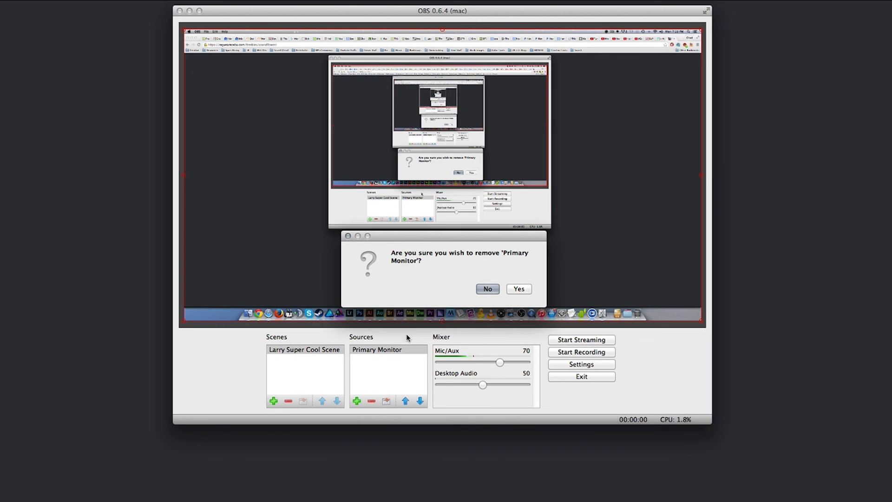
left_click(530, 291)
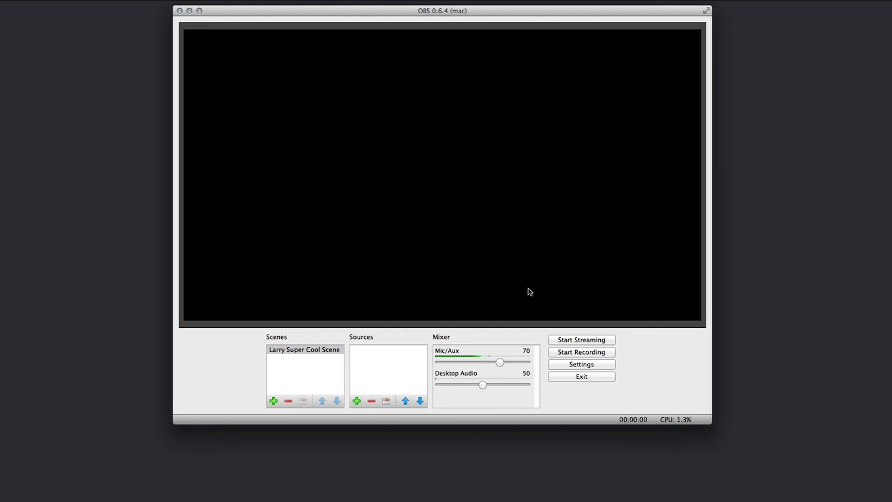